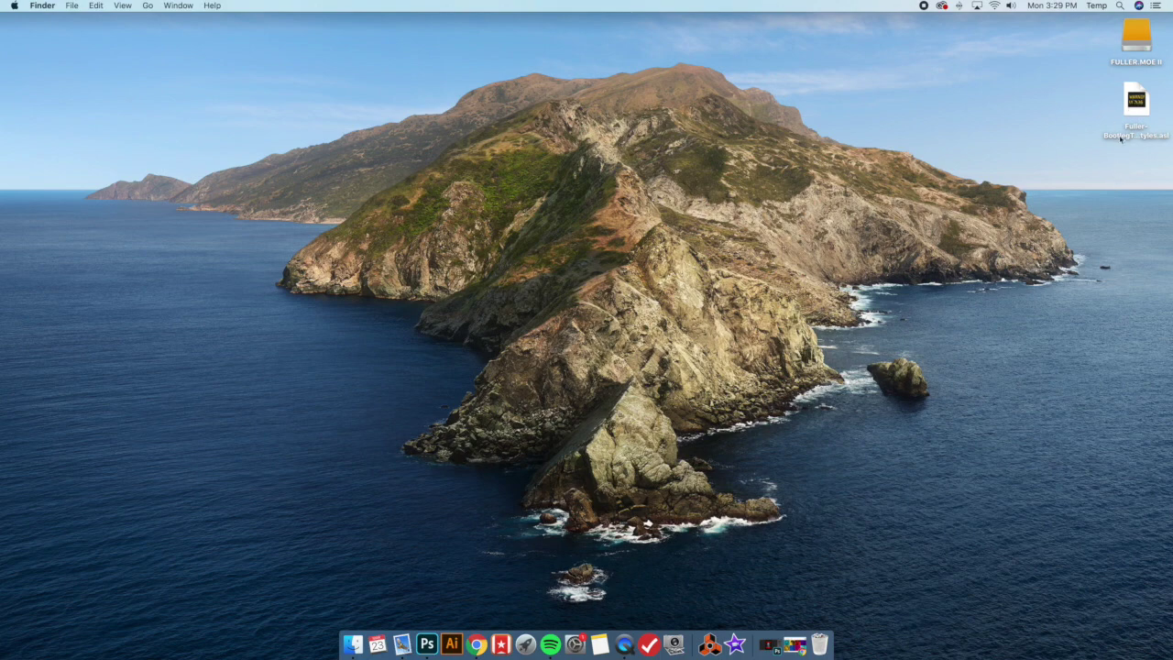
# Load the Fuller-BootlegTextStyles .asl style file from the desktop into Photoshop and bring the Bootleg poster document into view.
pyautogui.doubleClick(1139, 101)
pyautogui.doubleClick(1144, 103)
pyautogui.moveTo(1139, 103); pyautogui.dragTo(427, 643)
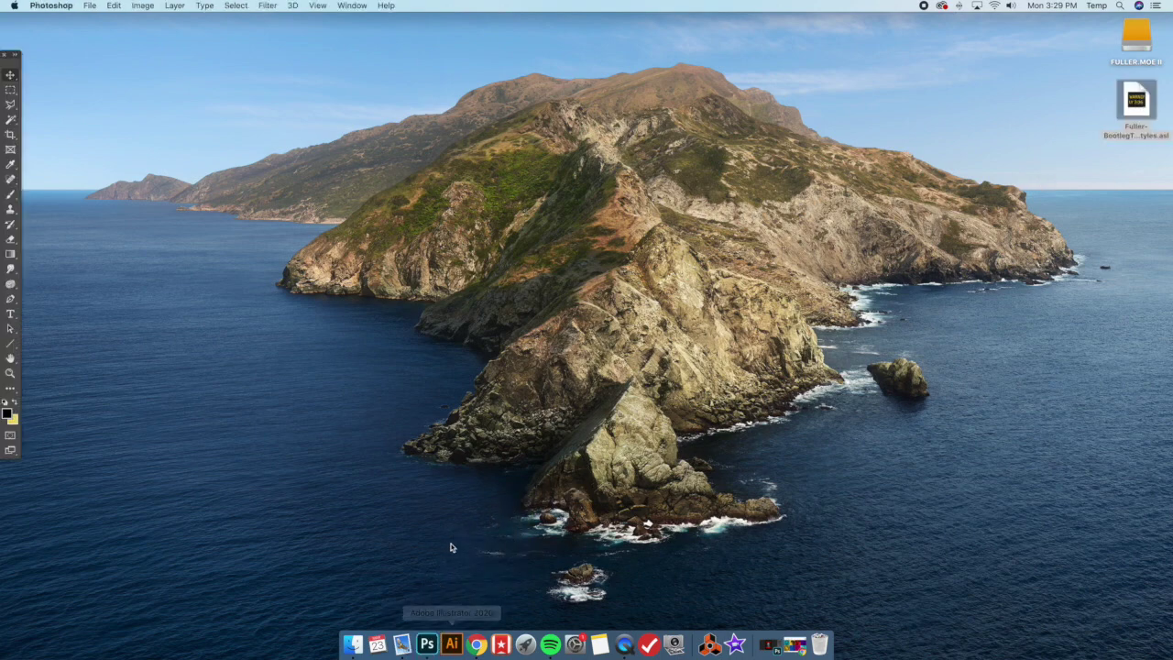
pyautogui.click(426, 644)
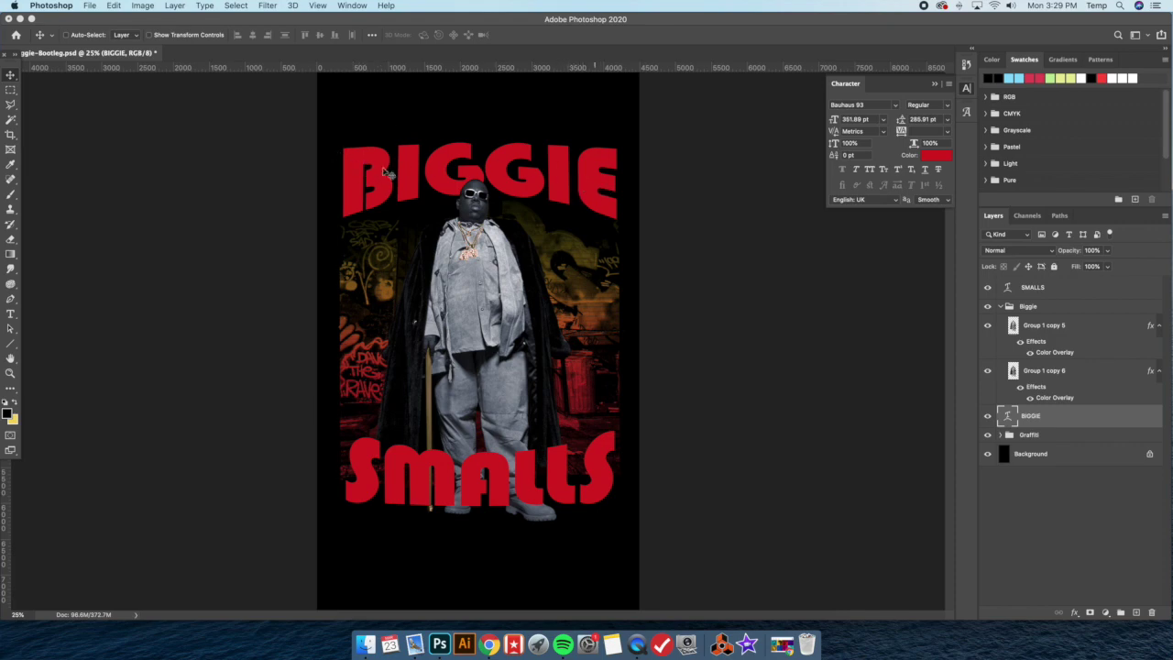
# Select all of the BIGGIE text and confirm red (R 216, G 33, B 33) as the foreground colour.
pyautogui.click(11, 313)
pyautogui.click(385, 175)
pyautogui.press('Escape')
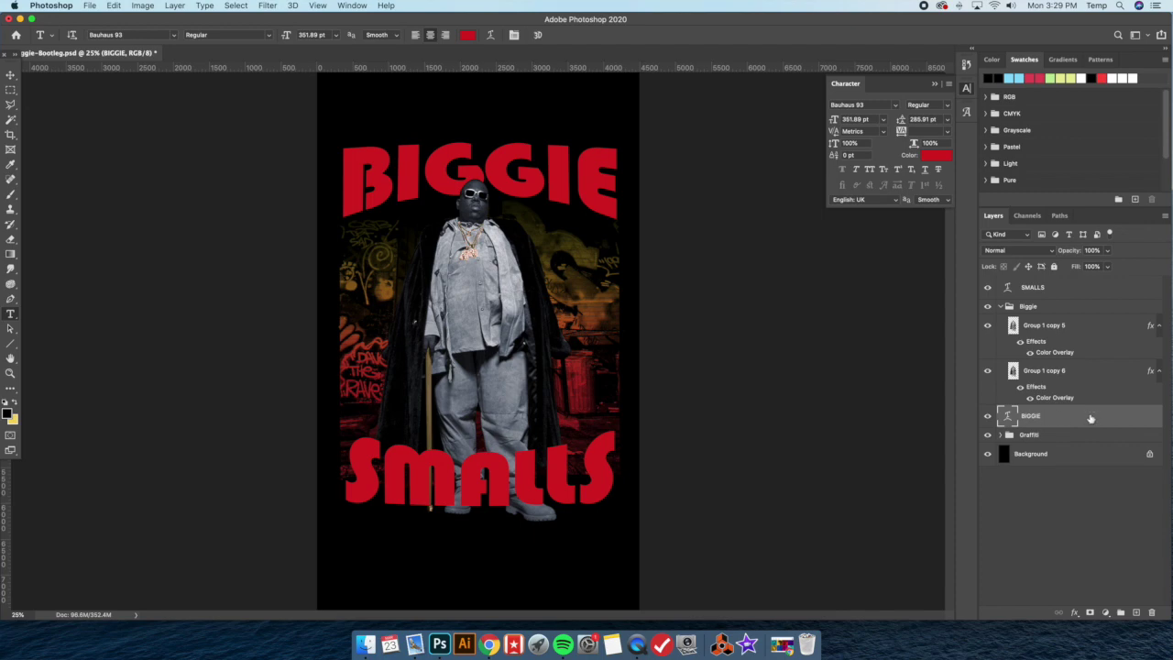
pyautogui.click(485, 174)
pyautogui.press('super+a')
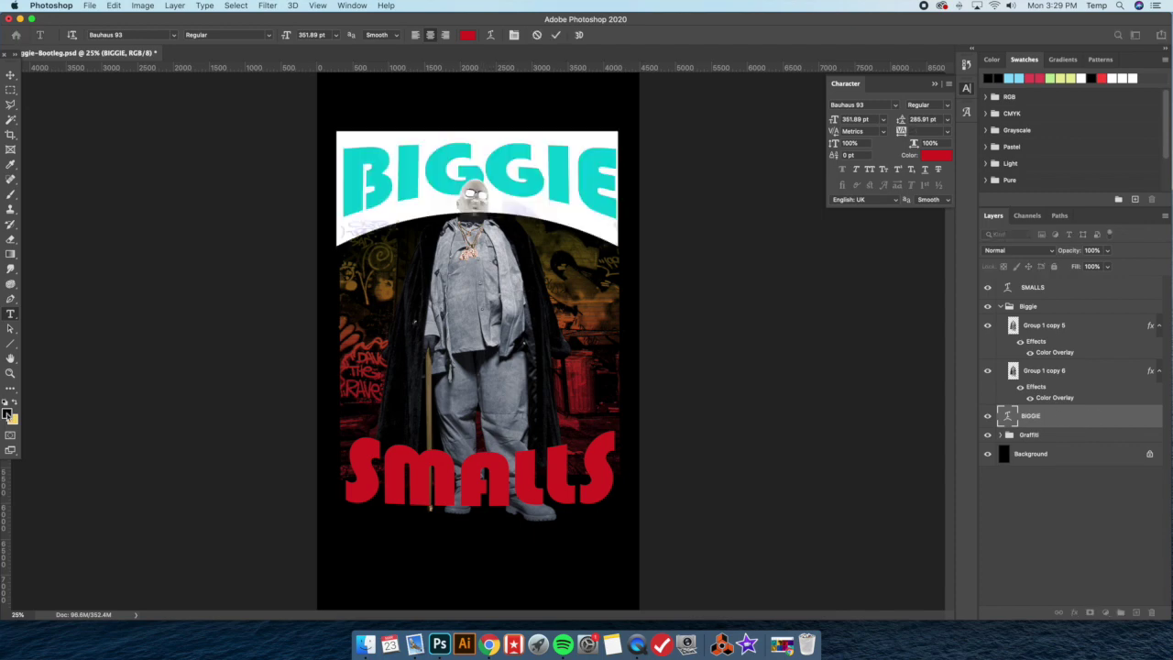
pyautogui.click(8, 414)
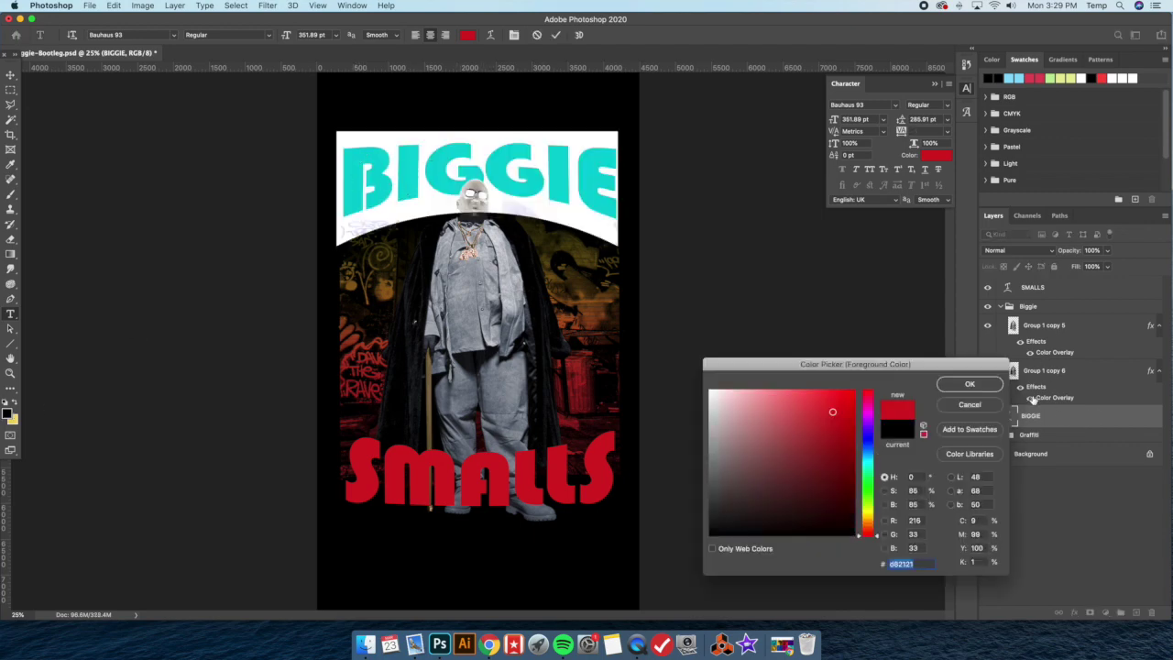
pyautogui.press('Return')
pyautogui.click(11, 75)
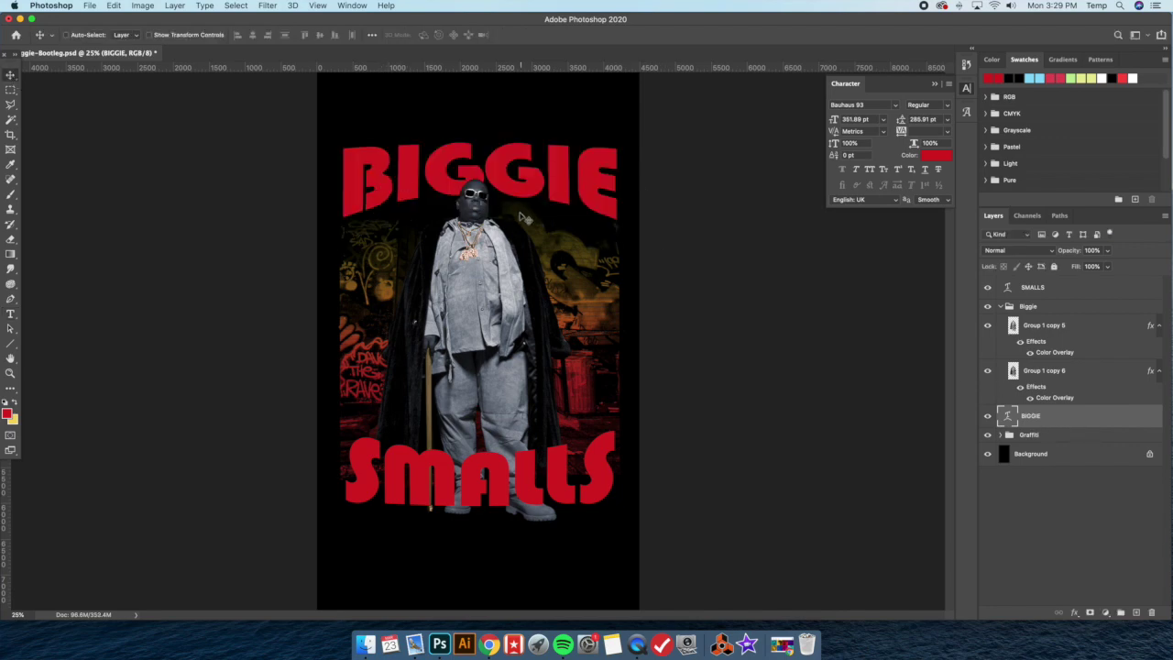
# Open the Layer Style presets for the BIGGIE text layer and expand the Fuller-BootlegTextStyles set.
pyautogui.doubleClick(1074, 418)
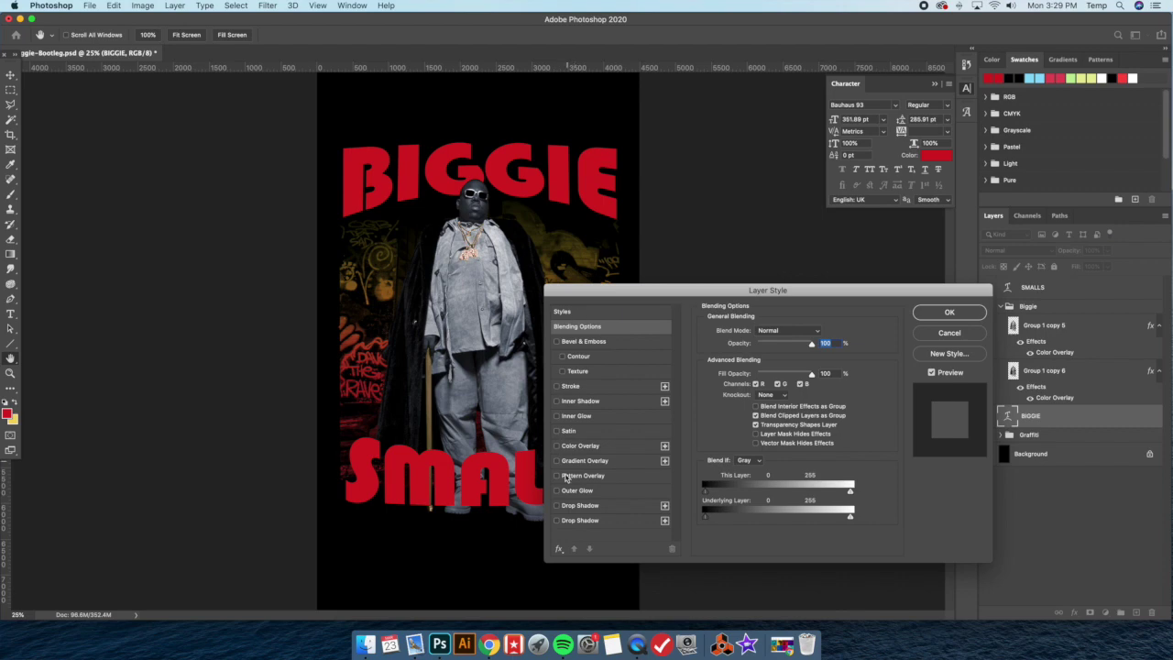
pyautogui.click(563, 311)
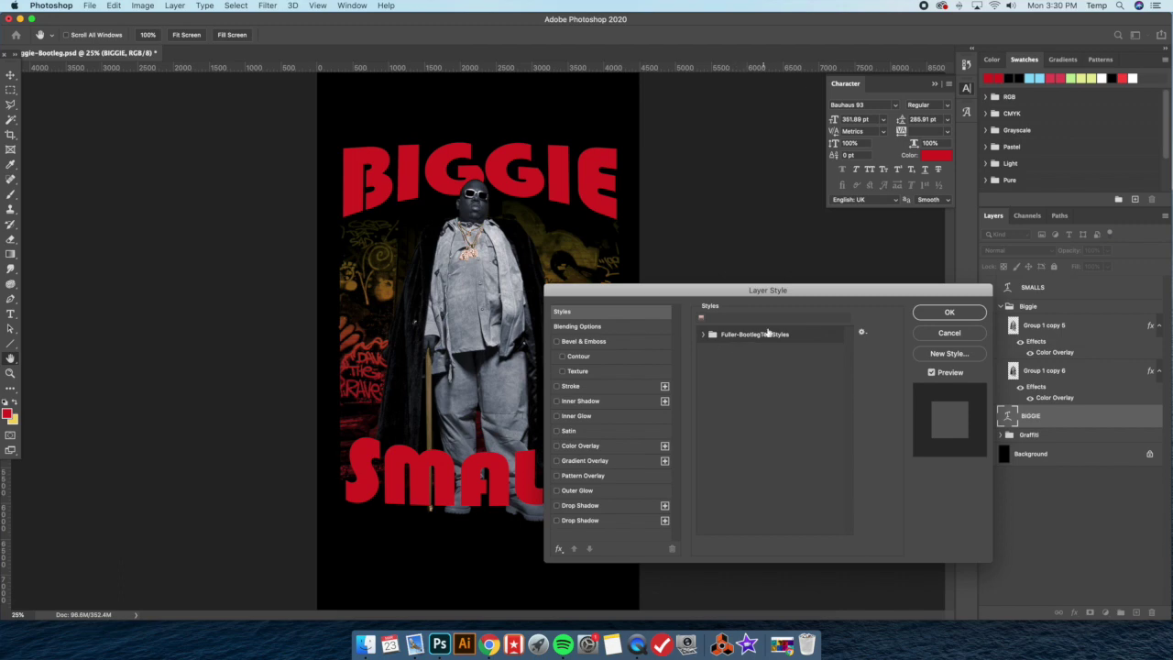
pyautogui.click(701, 333)
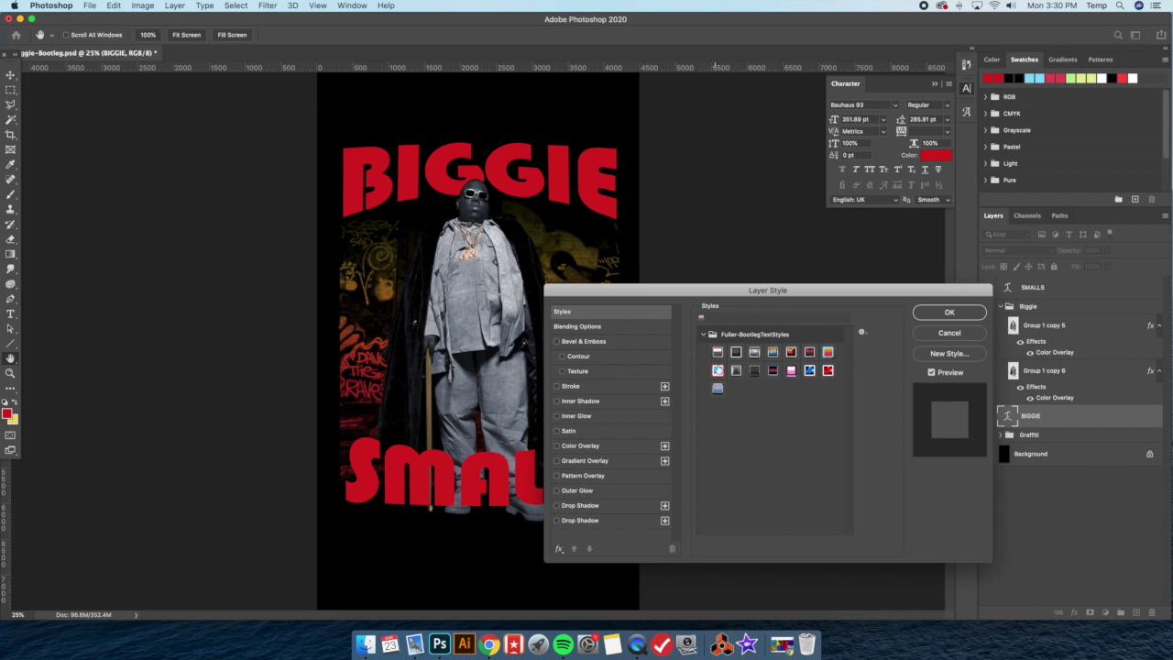
pyautogui.moveTo(733, 291); pyautogui.dragTo(755, 310)
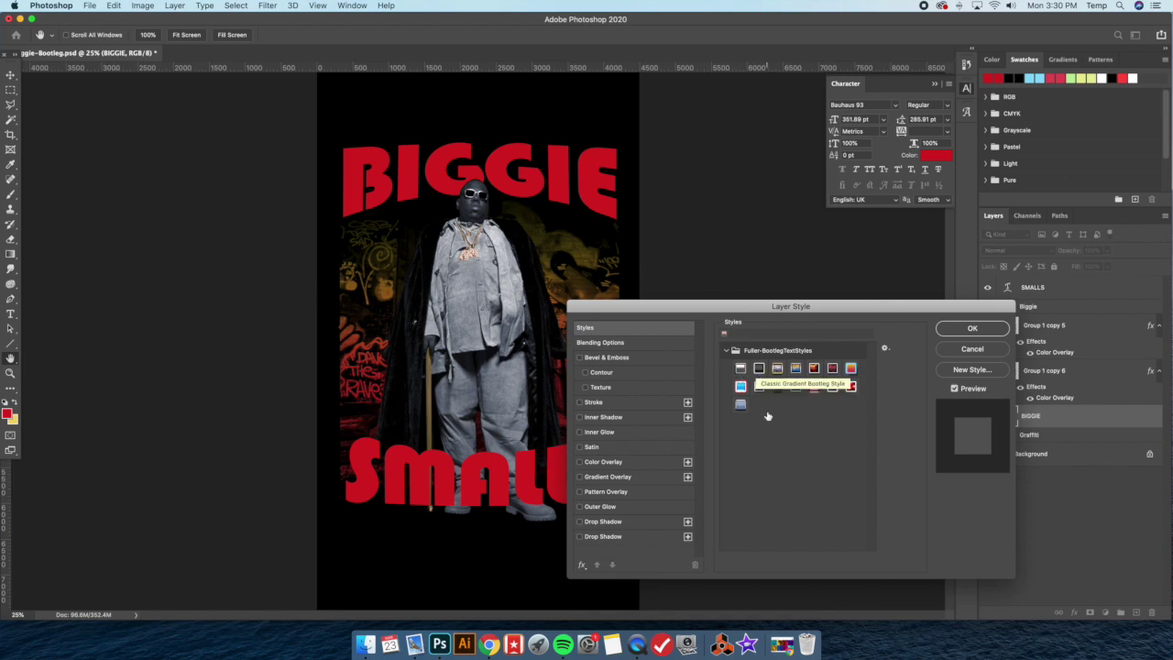
# Try the first five bootleg text styles on BIGGIE in order, and apply the sixth, the dark red leather-like texture with white outline.
pyautogui.click(739, 366)
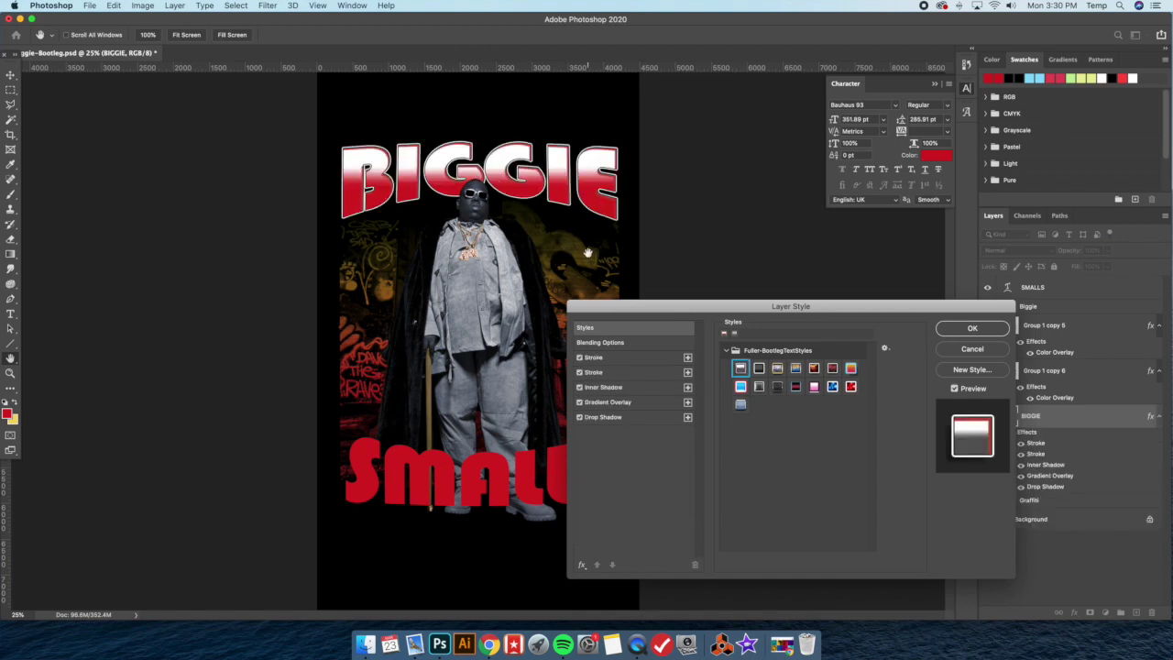
pyautogui.click(759, 367)
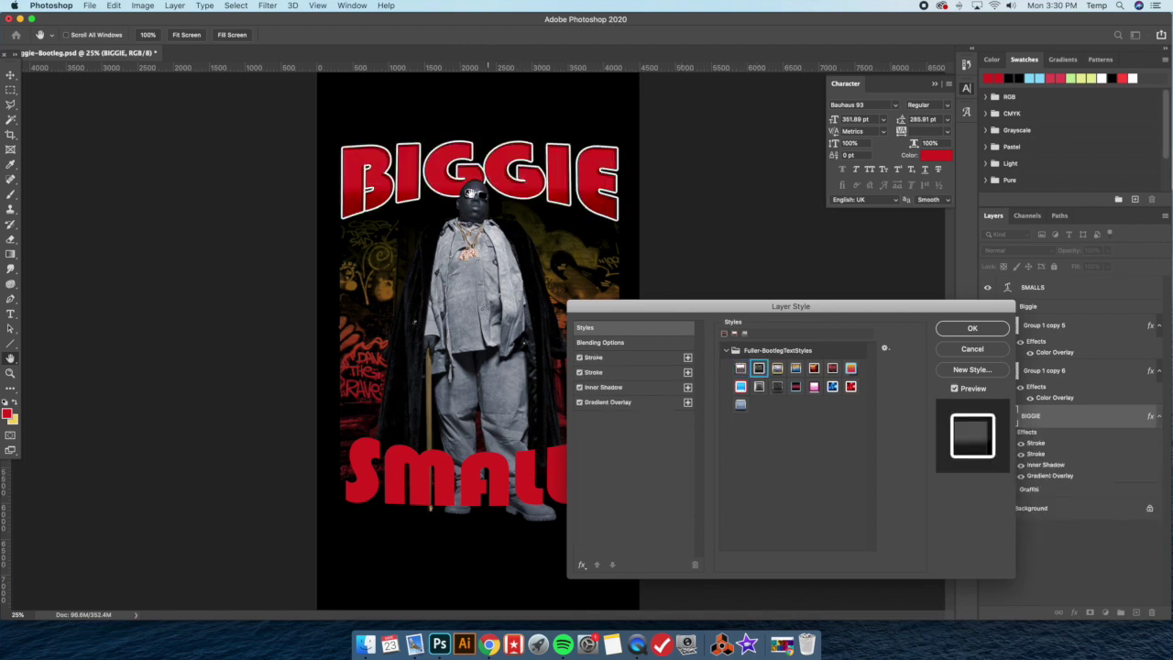
pyautogui.click(777, 369)
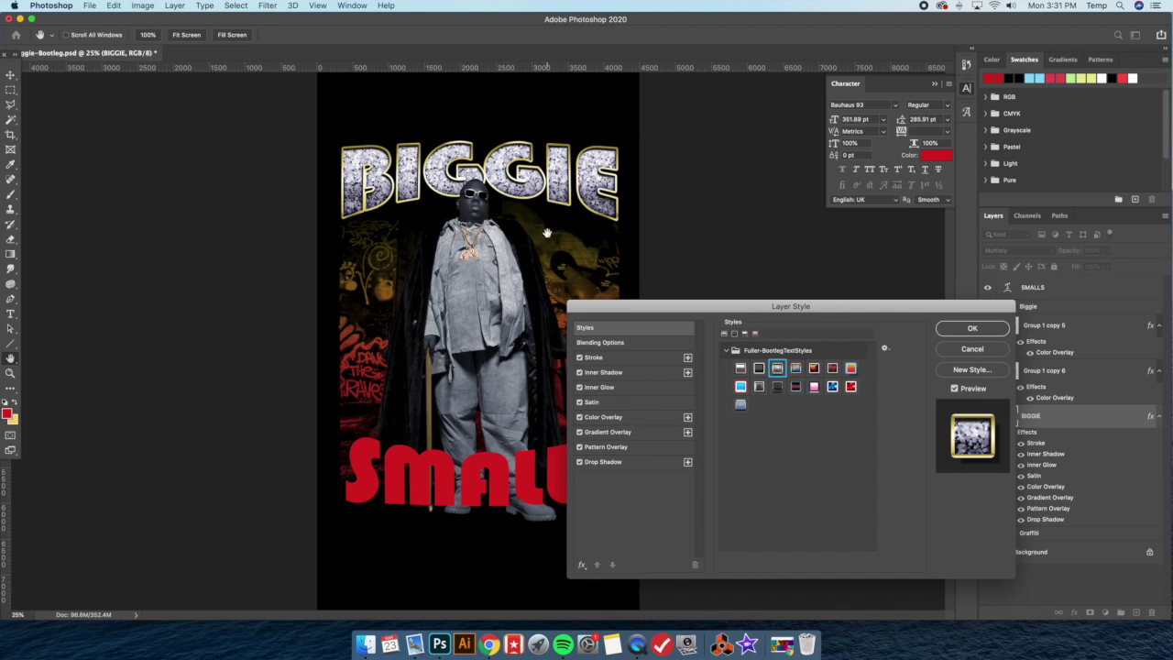
pyautogui.click(795, 368)
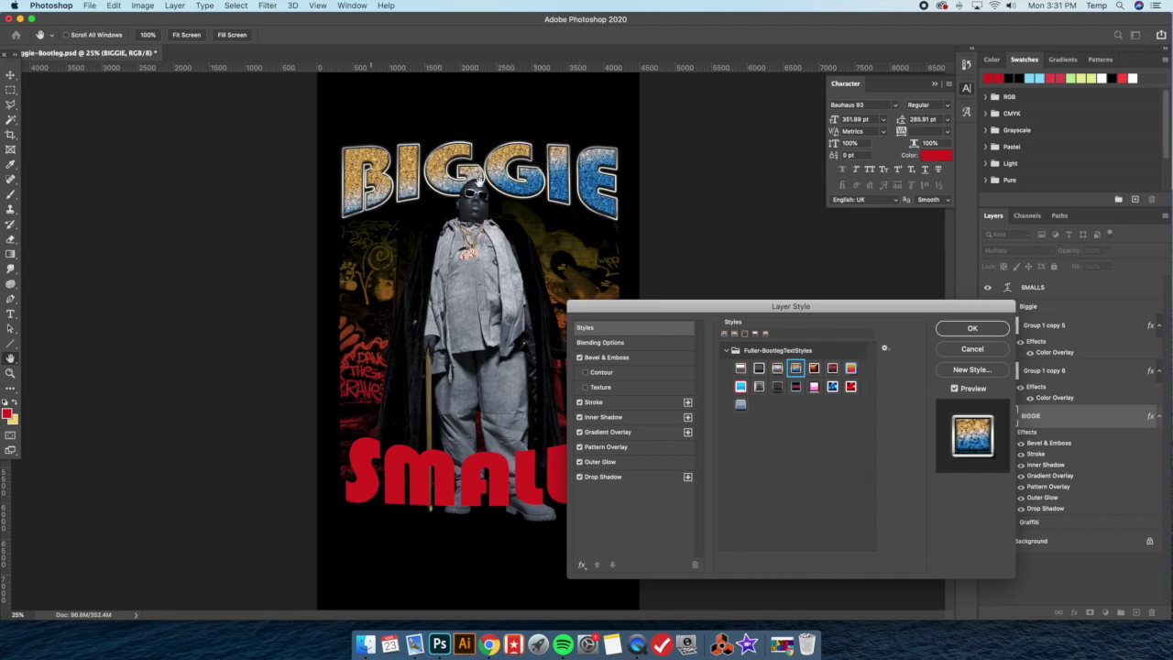
pyautogui.click(814, 368)
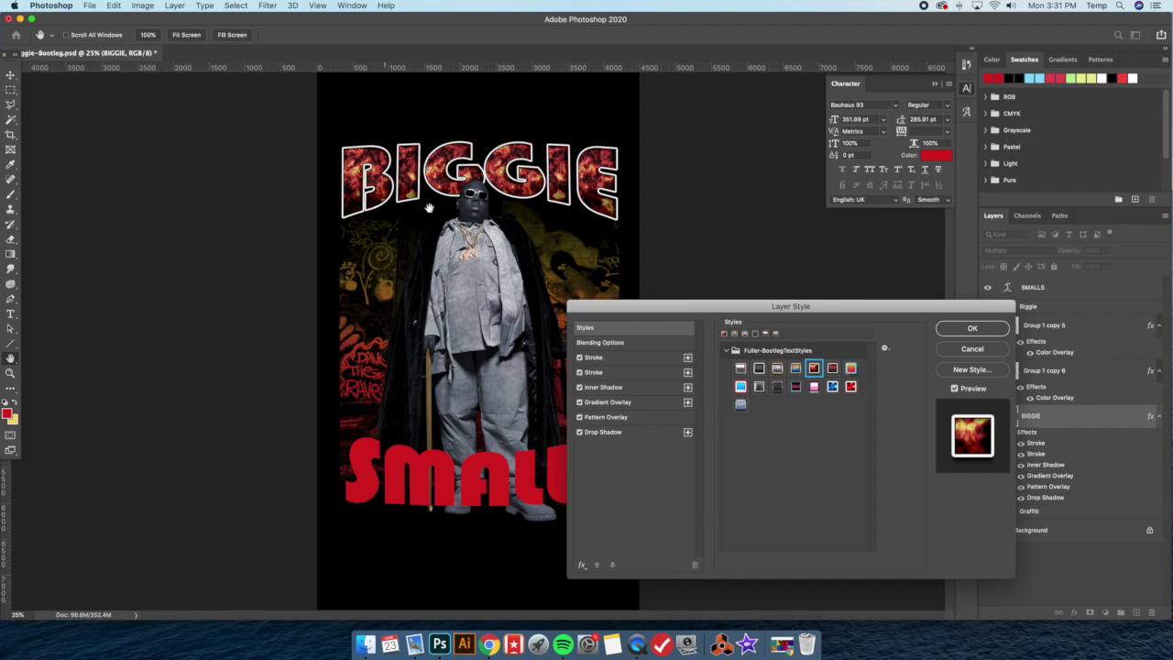
pyautogui.click(832, 369)
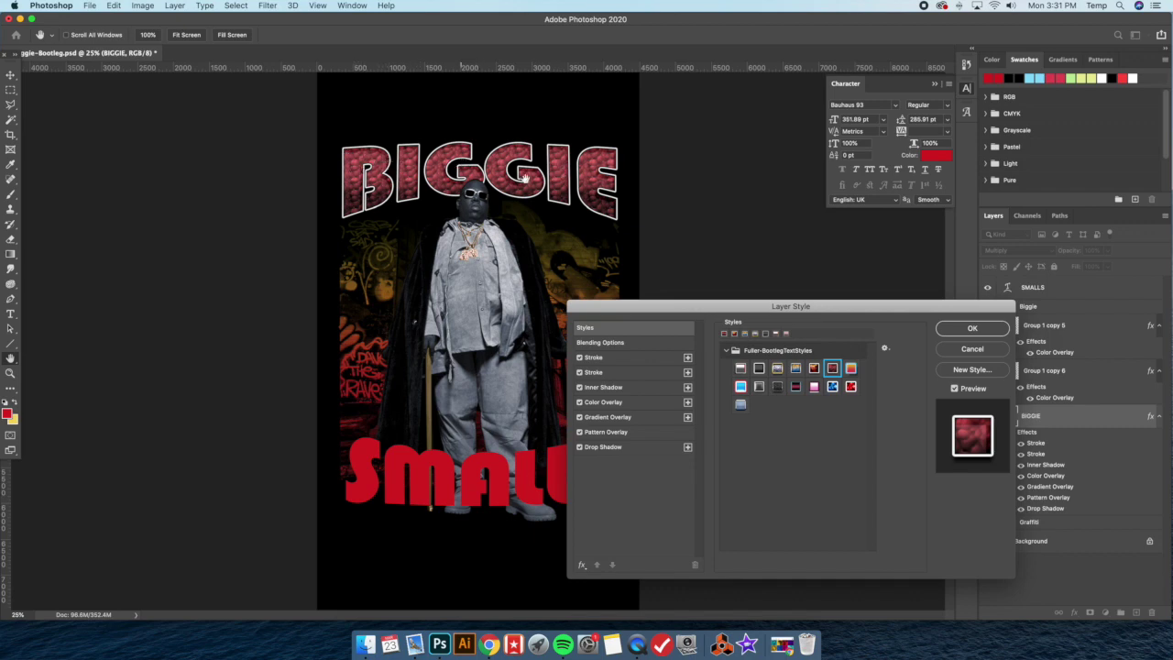
pyautogui.click(972, 328)
# Apply the same dark red textured bootleg style, sixth in the Fuller-BootlegTextStyles set, to the SMALLS text layer.
pyautogui.doubleClick(1077, 291)
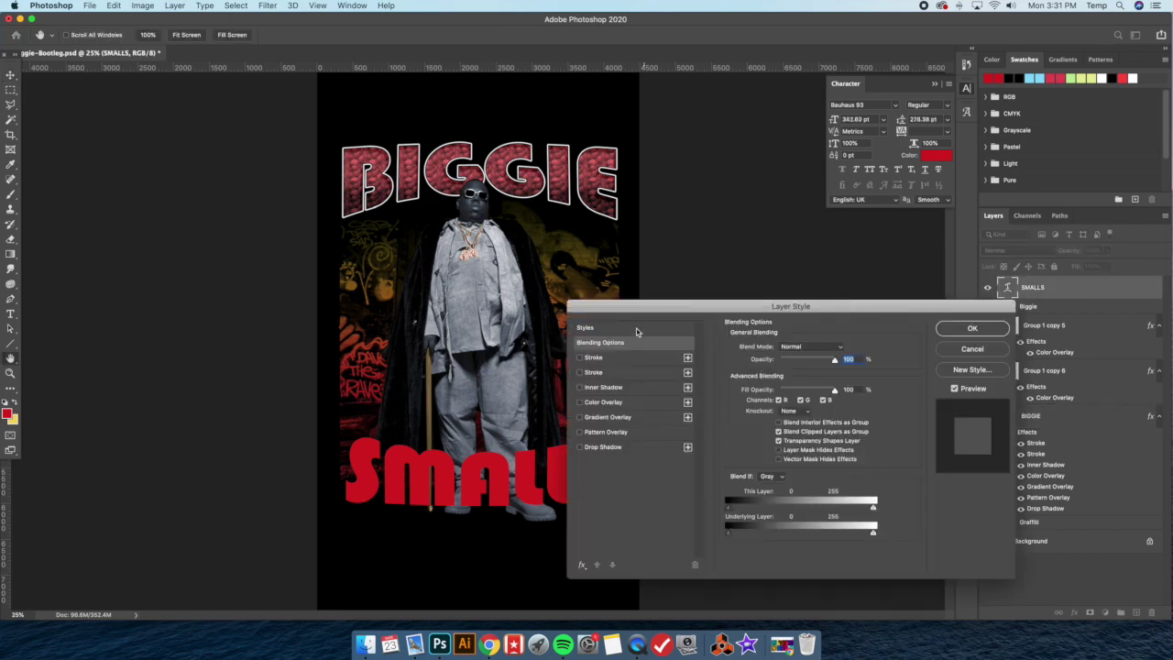
pyautogui.click(722, 351)
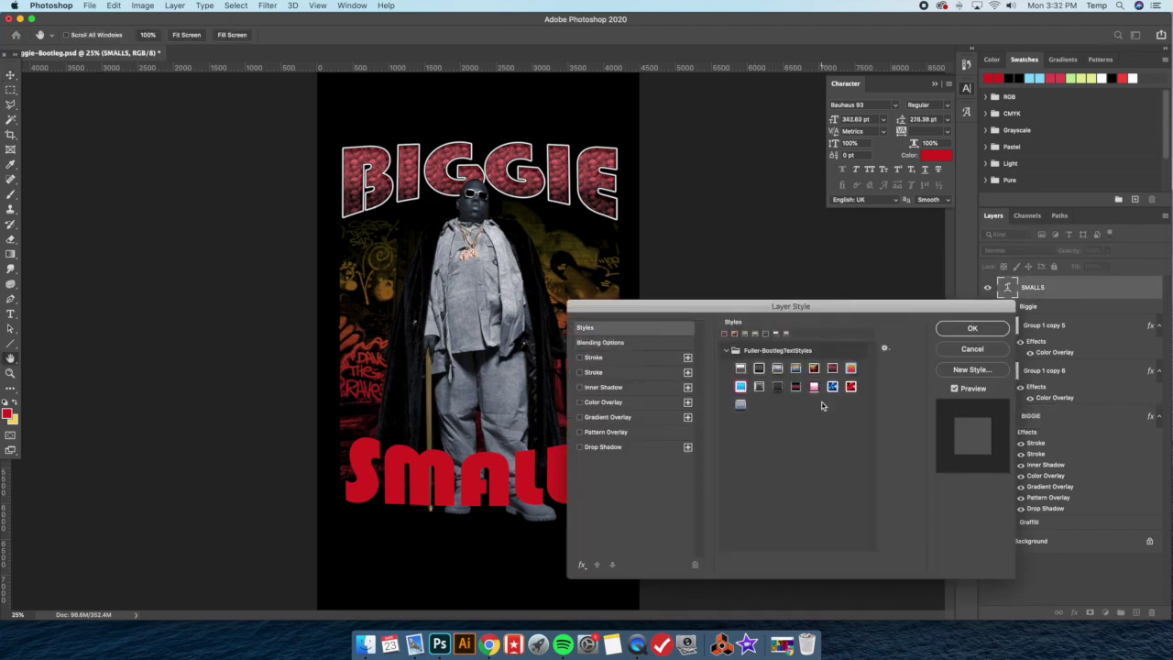
pyautogui.moveTo(779, 306); pyautogui.dragTo(862, 284)
pyautogui.click(914, 346)
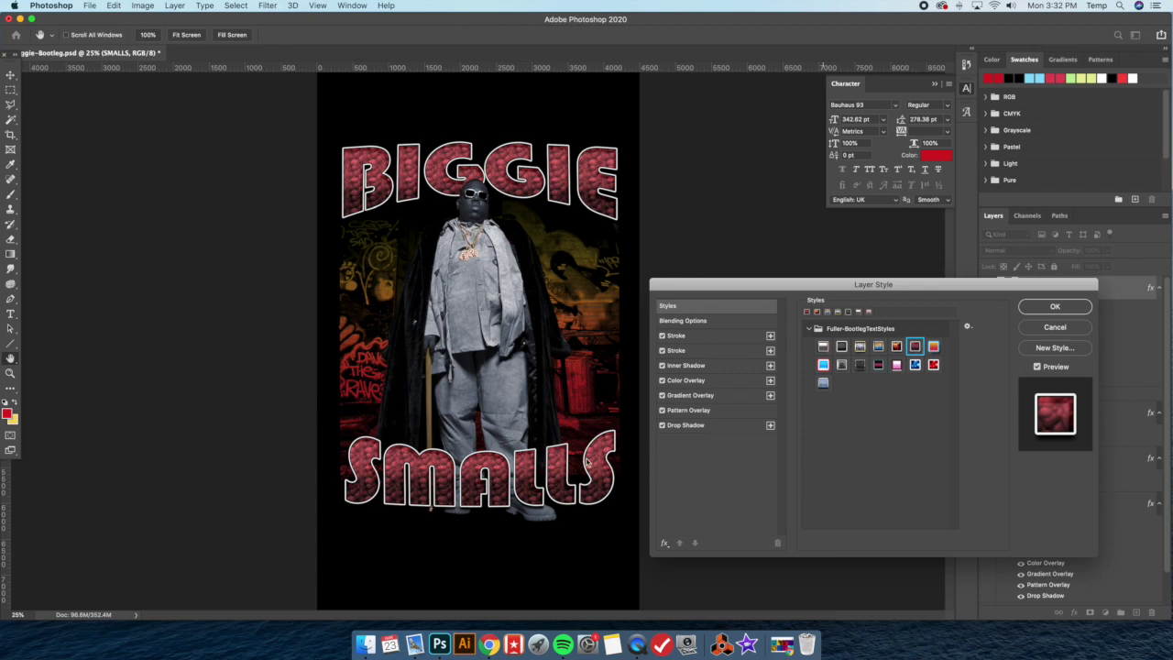
pyautogui.click(1053, 307)
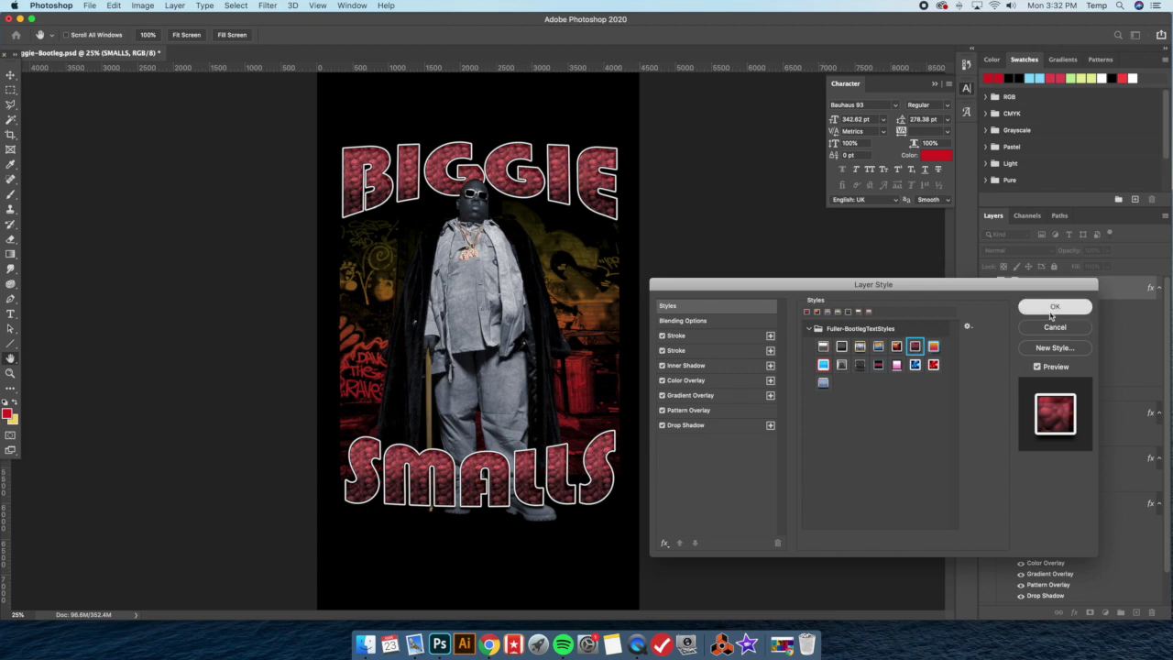
pyautogui.scroll(-1, 1096, 457)
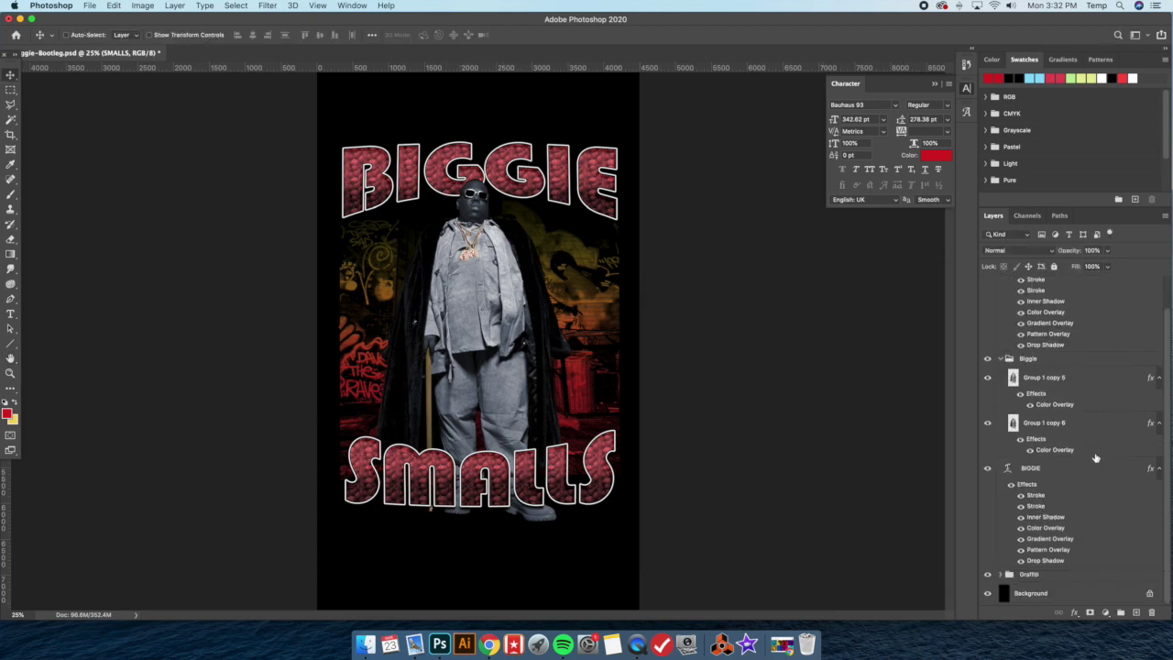
pyautogui.click(999, 575)
pyautogui.scroll(-3, 1054, 572)
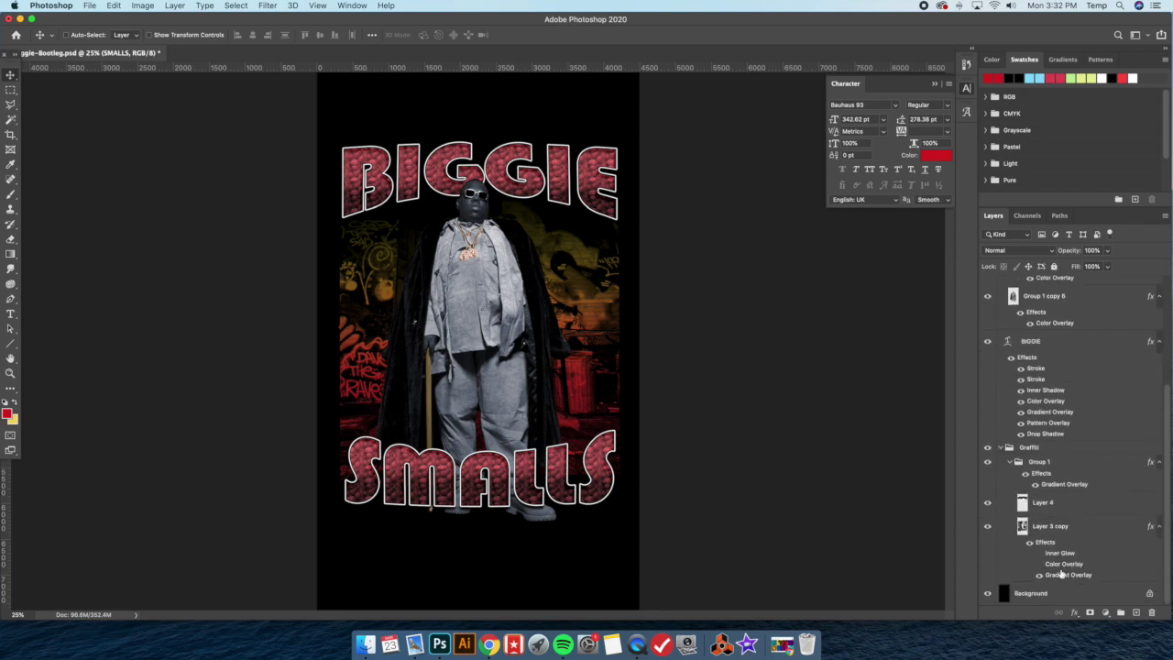
pyautogui.doubleClick(1089, 536)
pyautogui.click(696, 439)
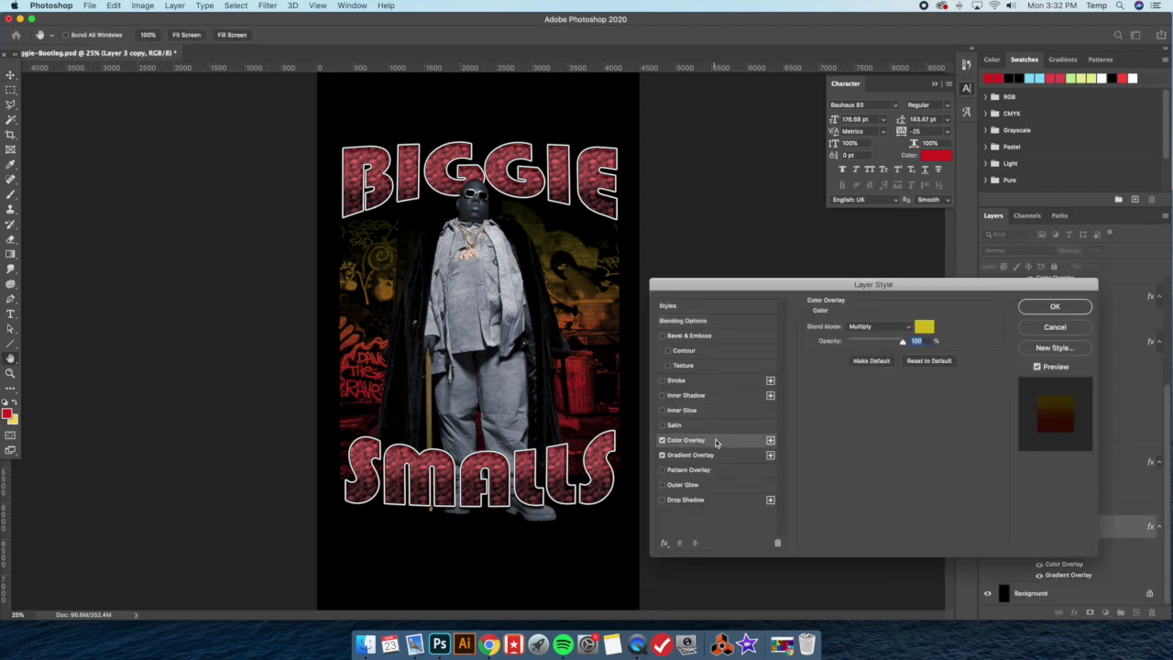
pyautogui.click(888, 327)
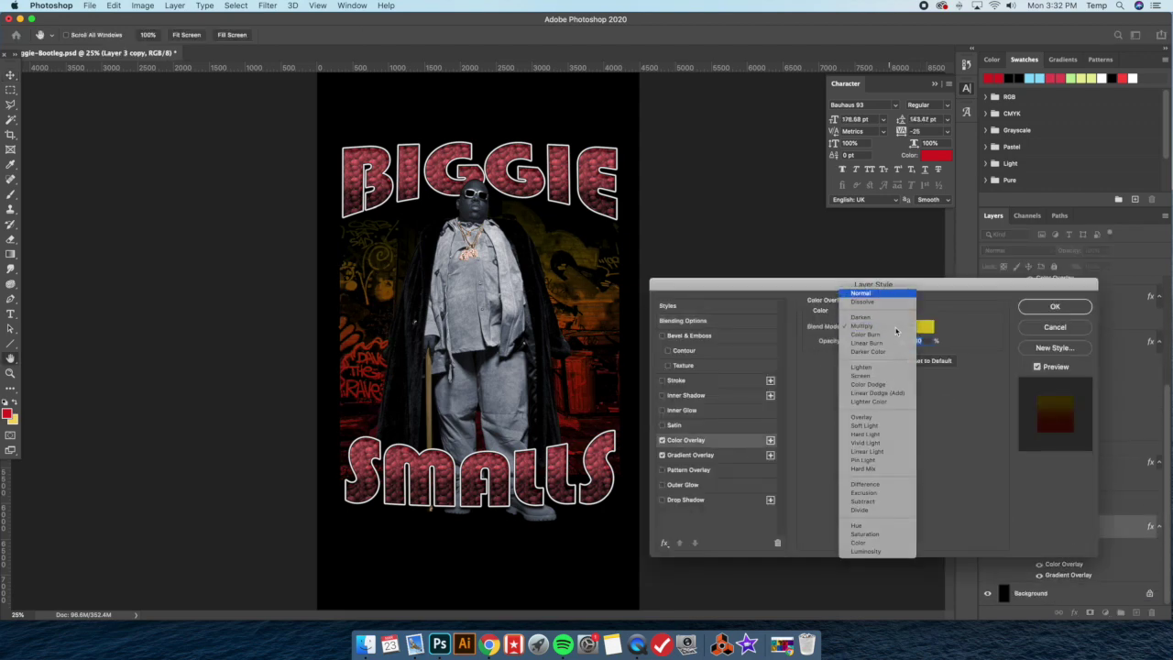
pyautogui.click(866, 293)
pyautogui.click(887, 327)
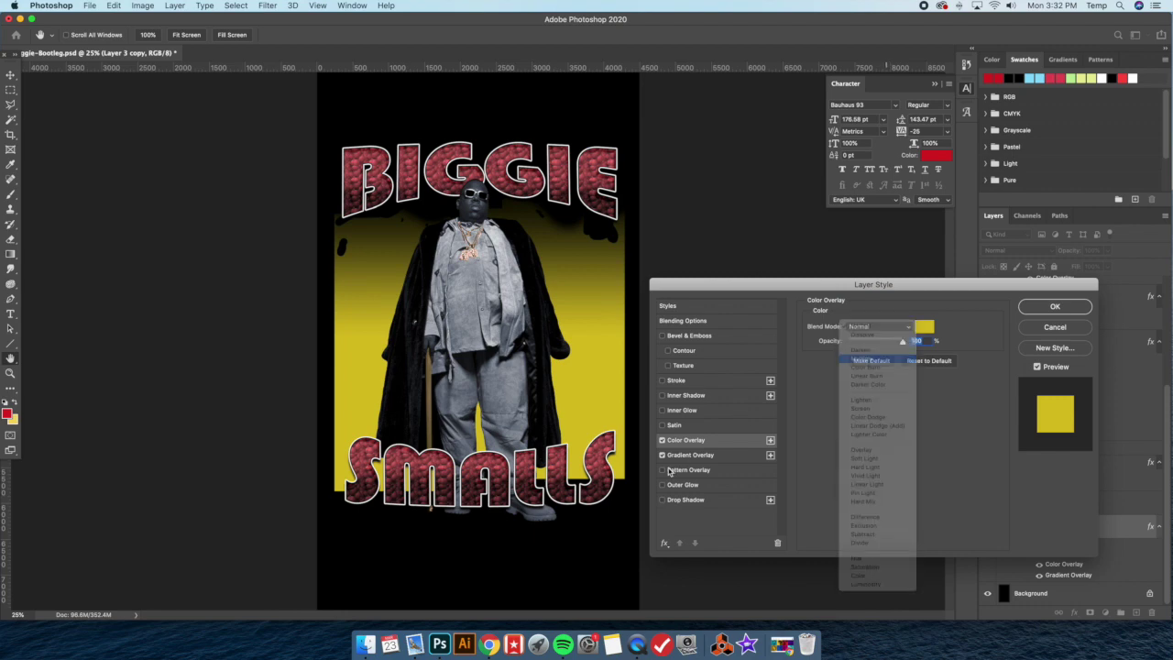
pyautogui.click(875, 359)
pyautogui.click(923, 326)
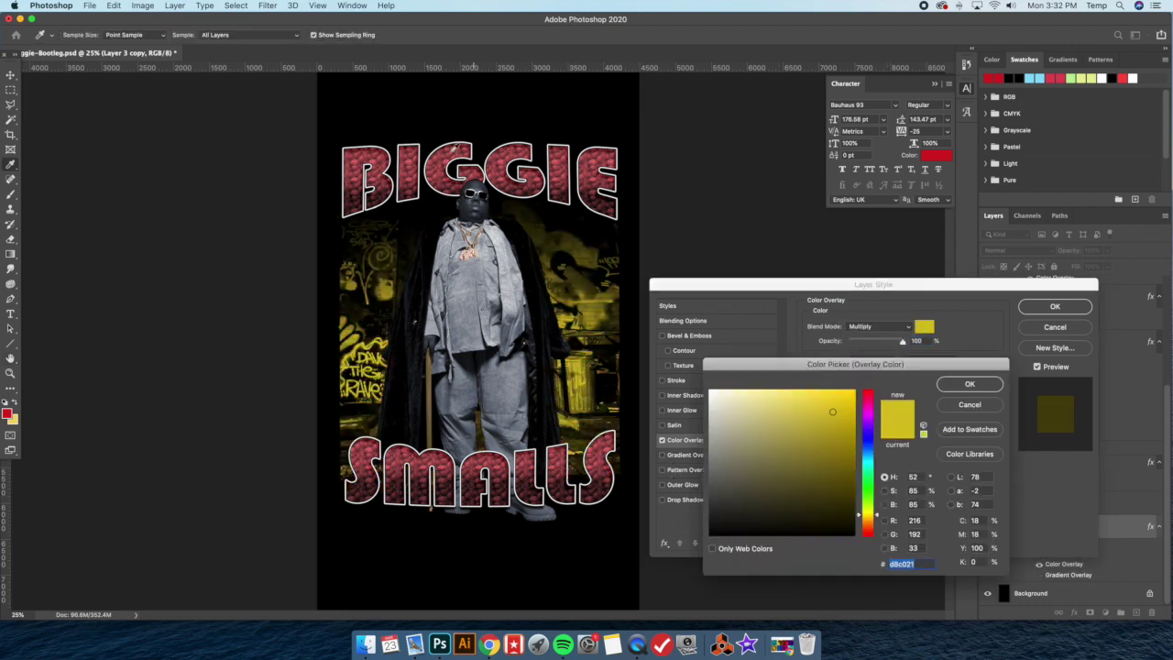
pyautogui.click(457, 149)
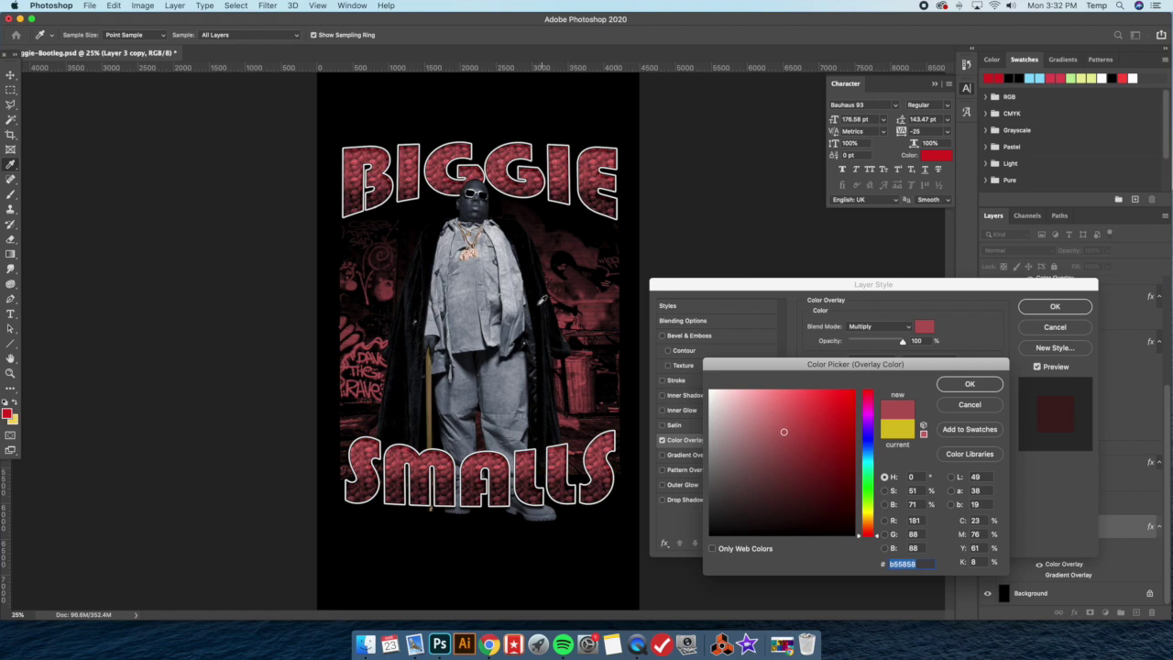
pyautogui.click(968, 404)
pyautogui.click(1036, 332)
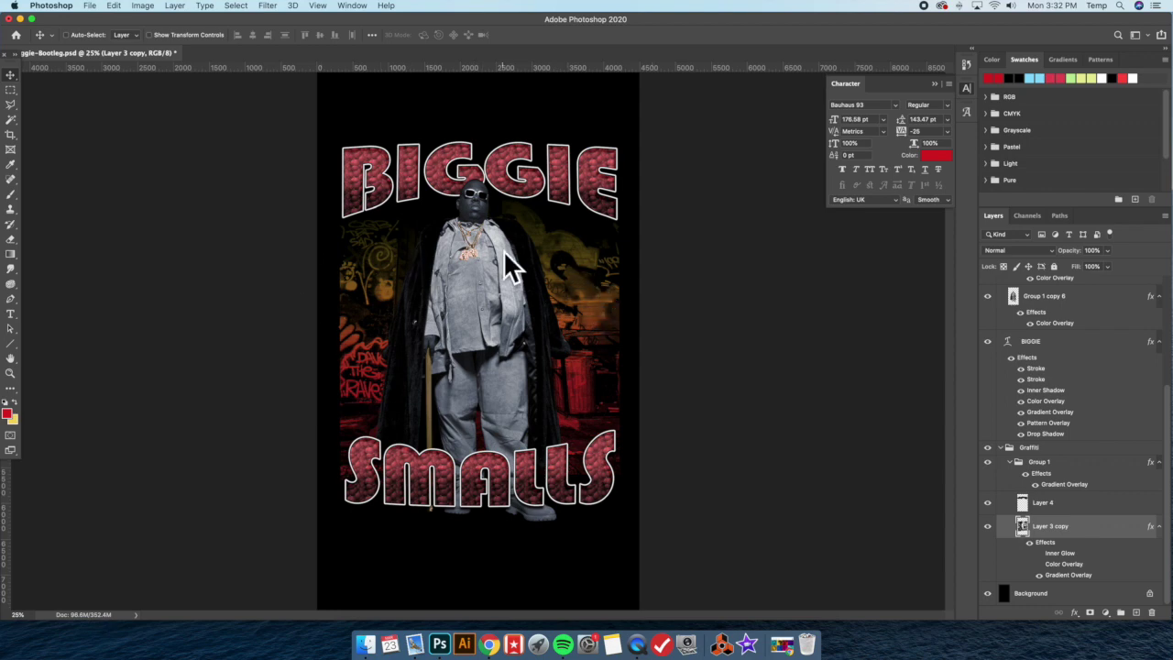
# Reopen the Layer Style settings of the BIGGIE text layer and show the Fuller-BootlegTextStyles presets.
pyautogui.scroll(3, 1065, 370)
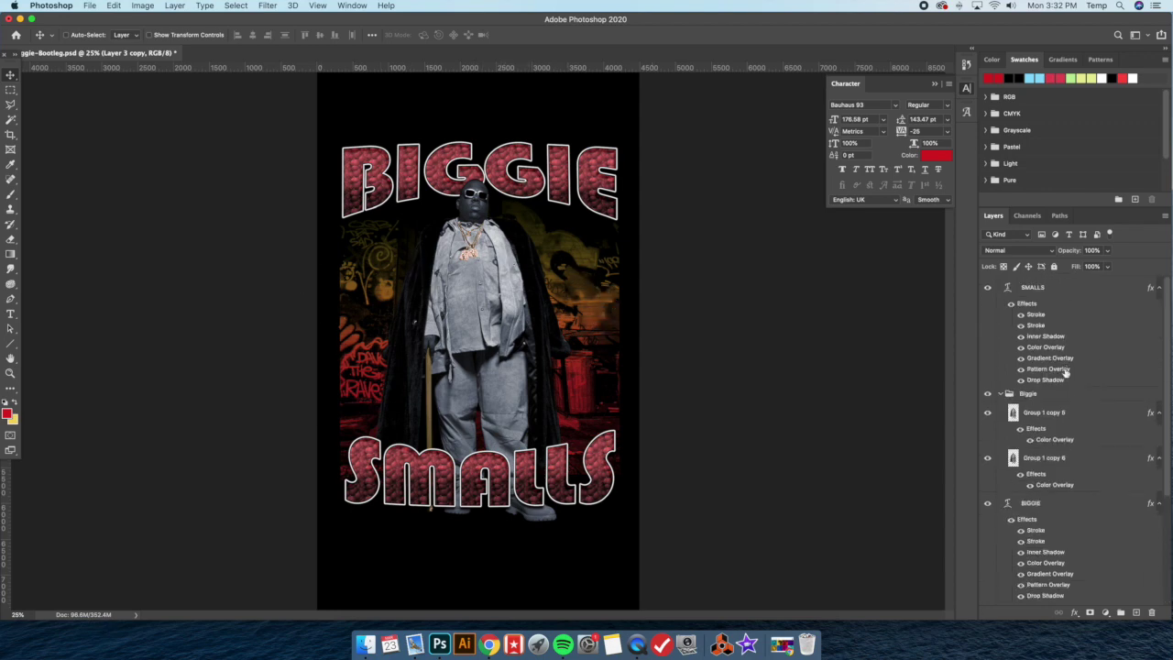
pyautogui.click(1082, 504)
pyautogui.doubleClick(1076, 455)
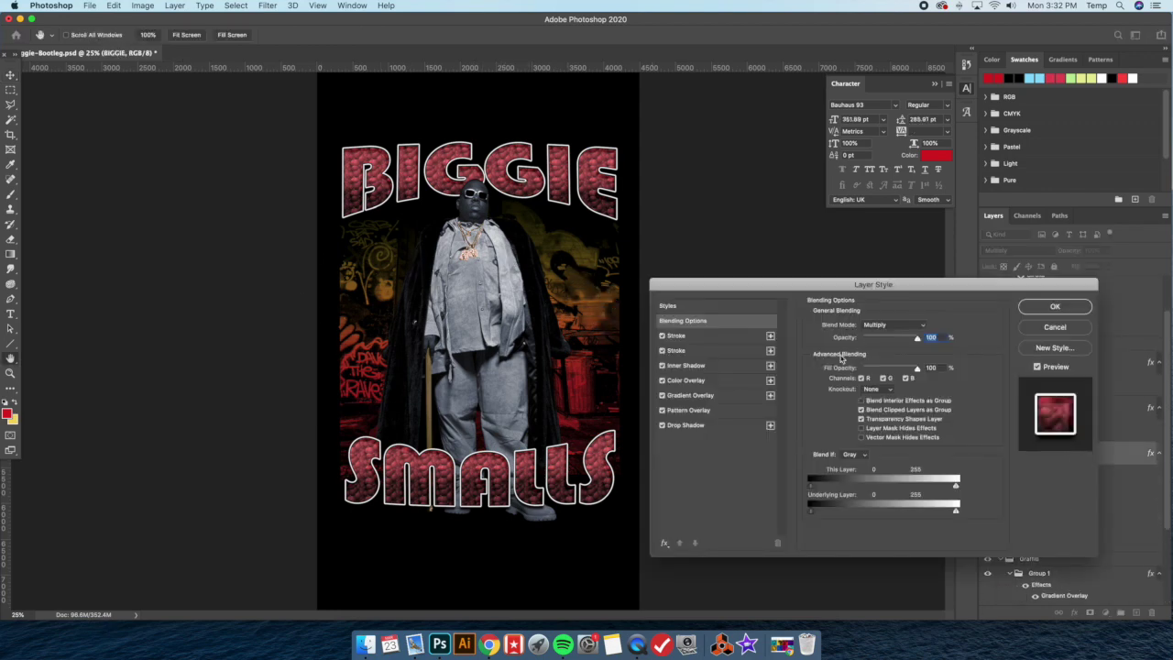
pyautogui.click(742, 306)
pyautogui.click(807, 330)
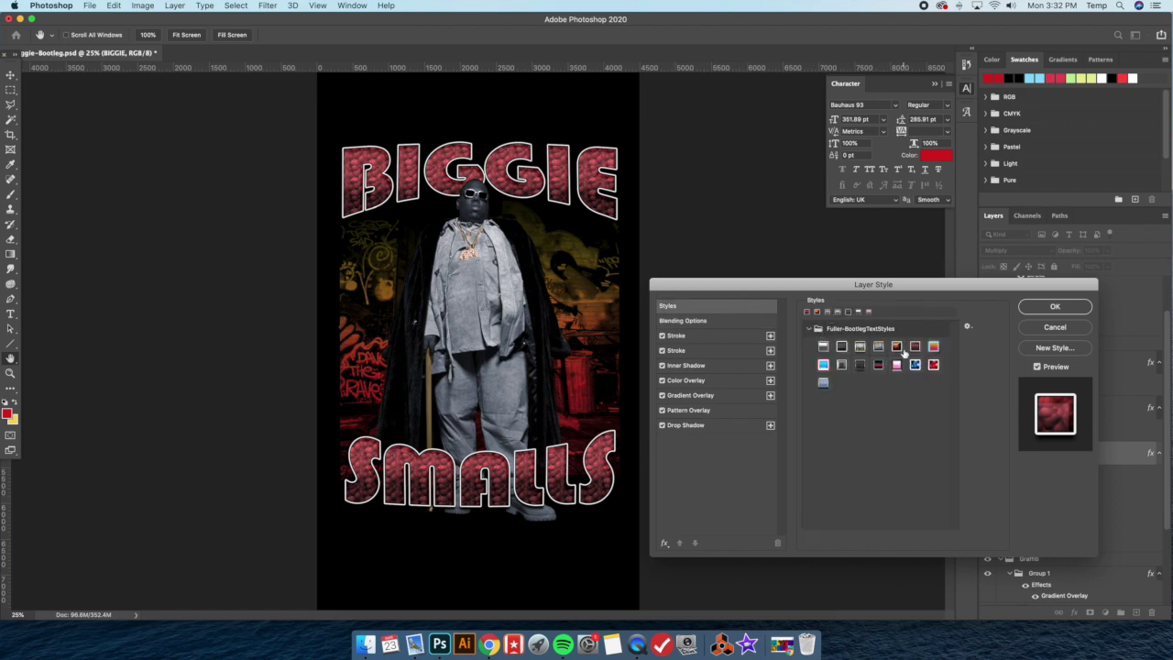
# Try the orange-to-red gradient and Glossy Americana Bootleg styles on BIGGIE, and apply the glossy black style with the silver outline.
pyautogui.click(933, 346)
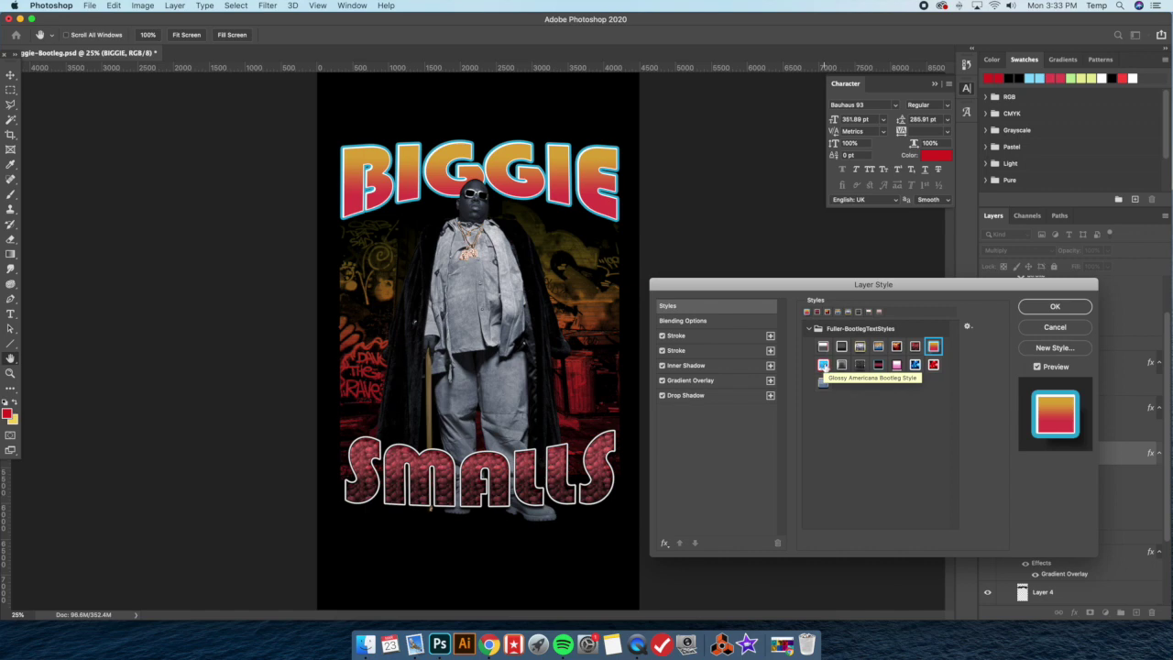
pyautogui.click(822, 365)
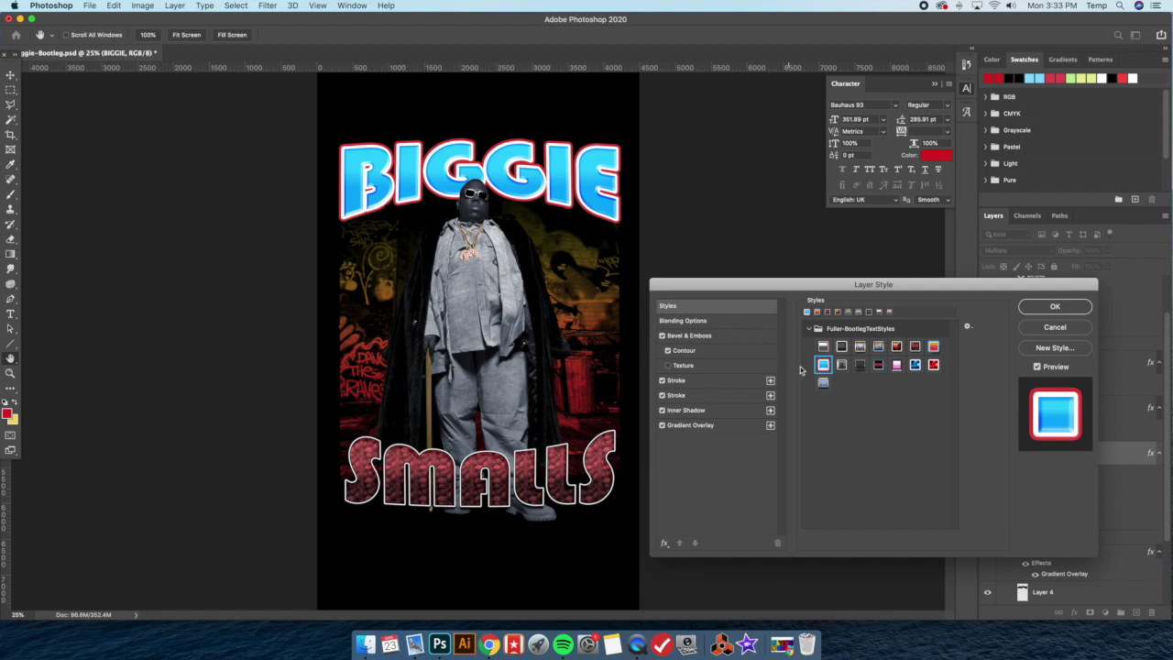
pyautogui.click(841, 365)
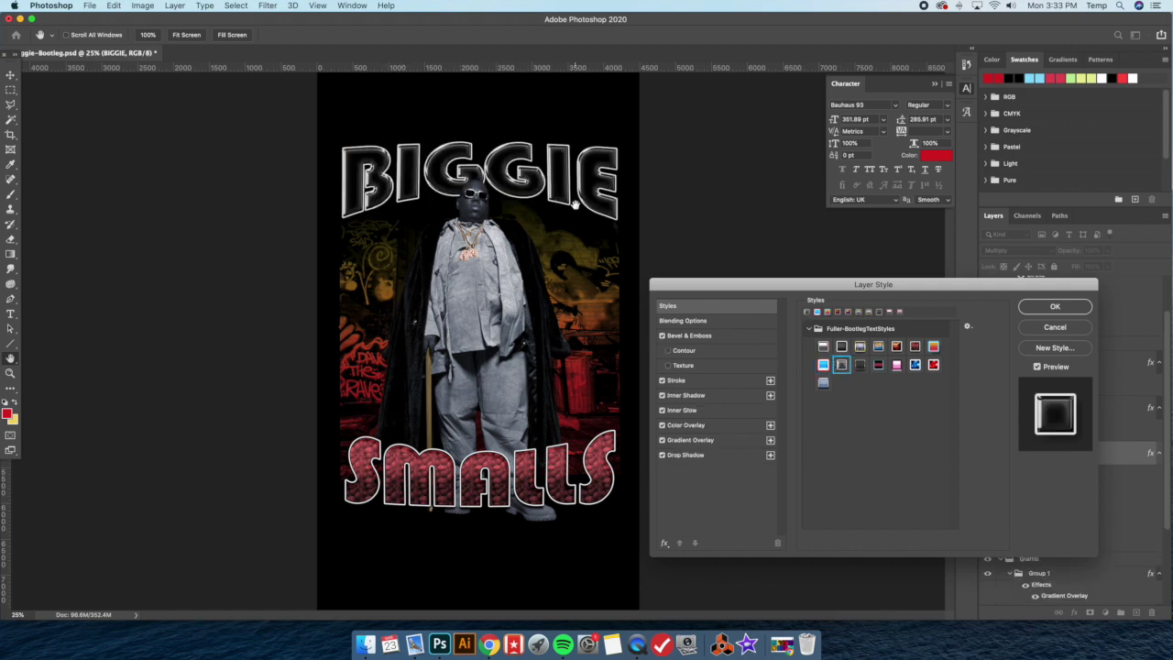
pyautogui.click(702, 426)
pyautogui.click(1054, 307)
# Set the BIGGIE text layer's blend mode to Normal so its red text colour shows through the style.
pyautogui.click(11, 314)
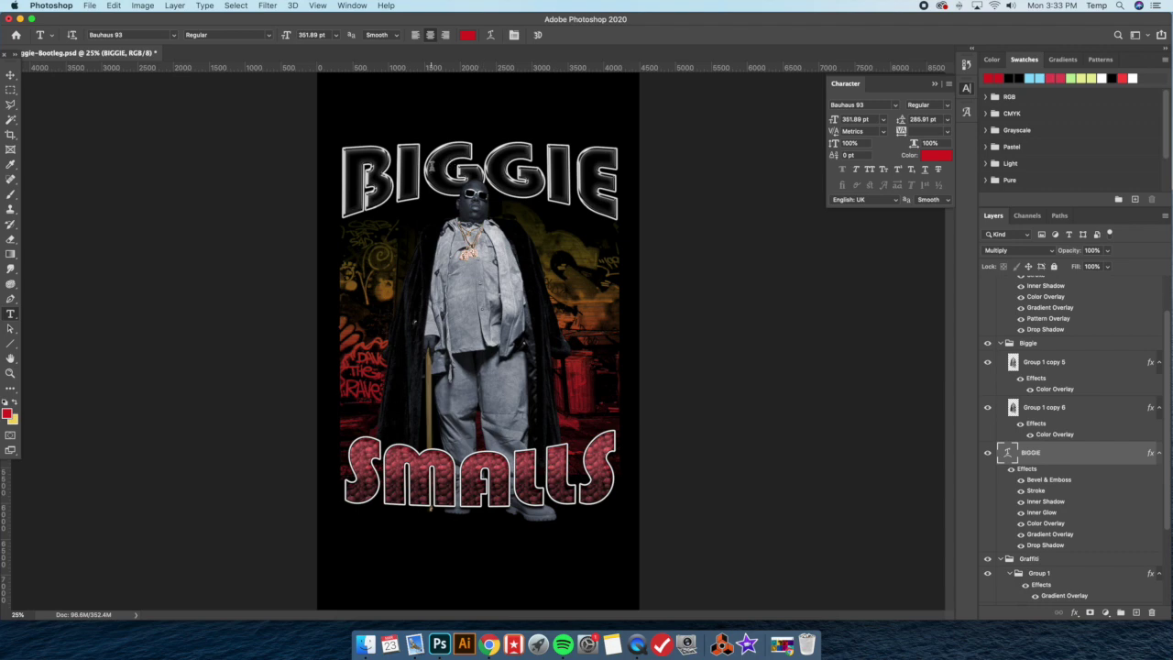
pyautogui.click(429, 167)
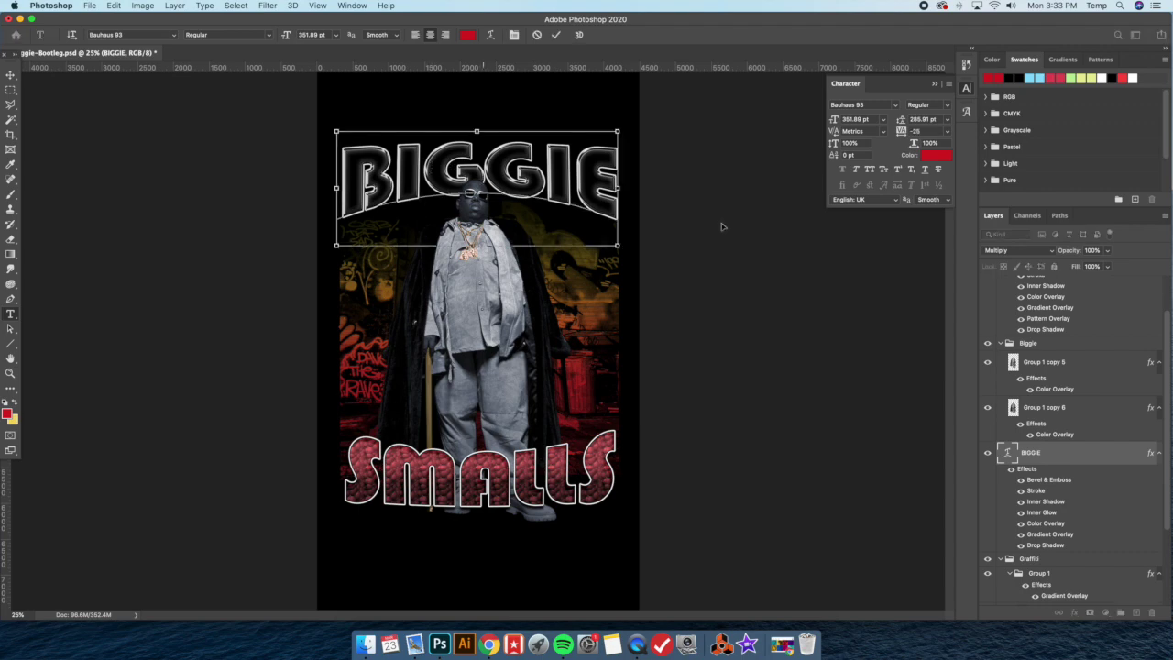
pyautogui.click(1028, 255)
pyautogui.click(1028, 254)
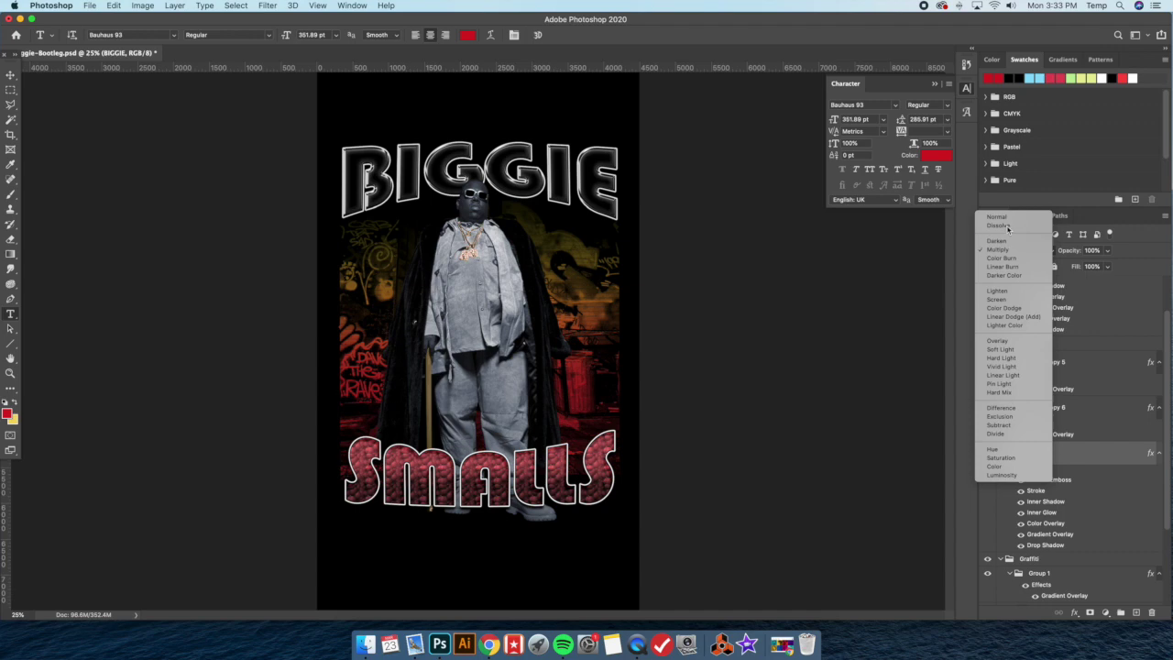
pyautogui.click(999, 217)
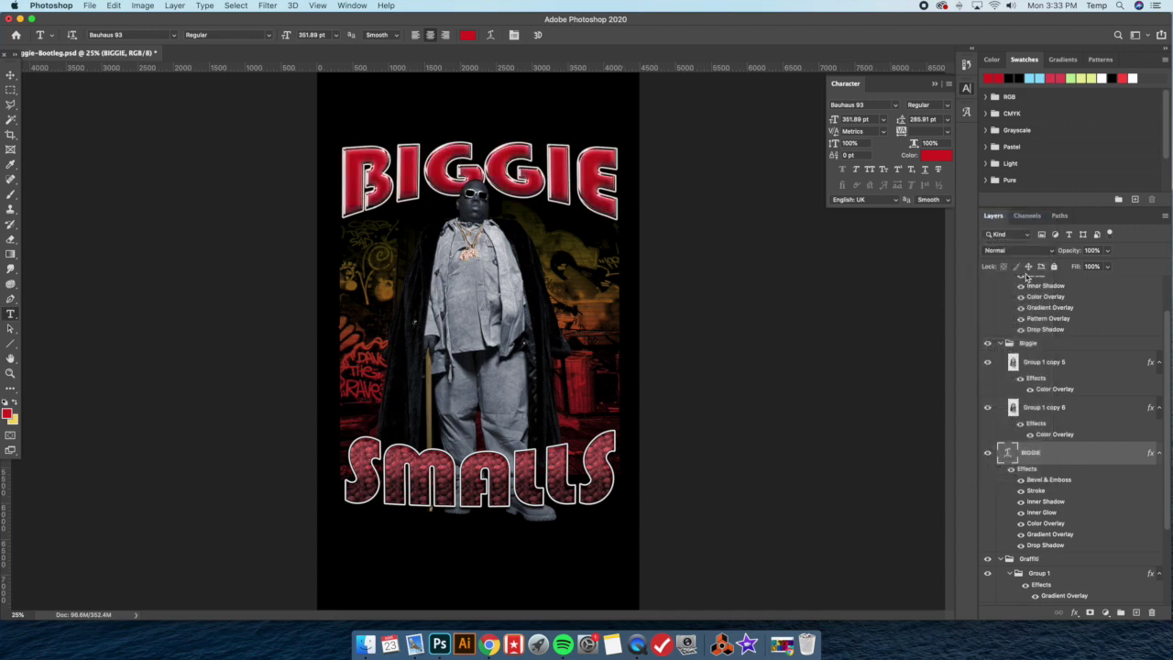
pyautogui.click(1003, 253)
pyautogui.click(1000, 256)
# Try yellow as the text colour of BIGGIE, and undo the colour change.
pyautogui.doubleClick(437, 169)
pyautogui.click(14, 404)
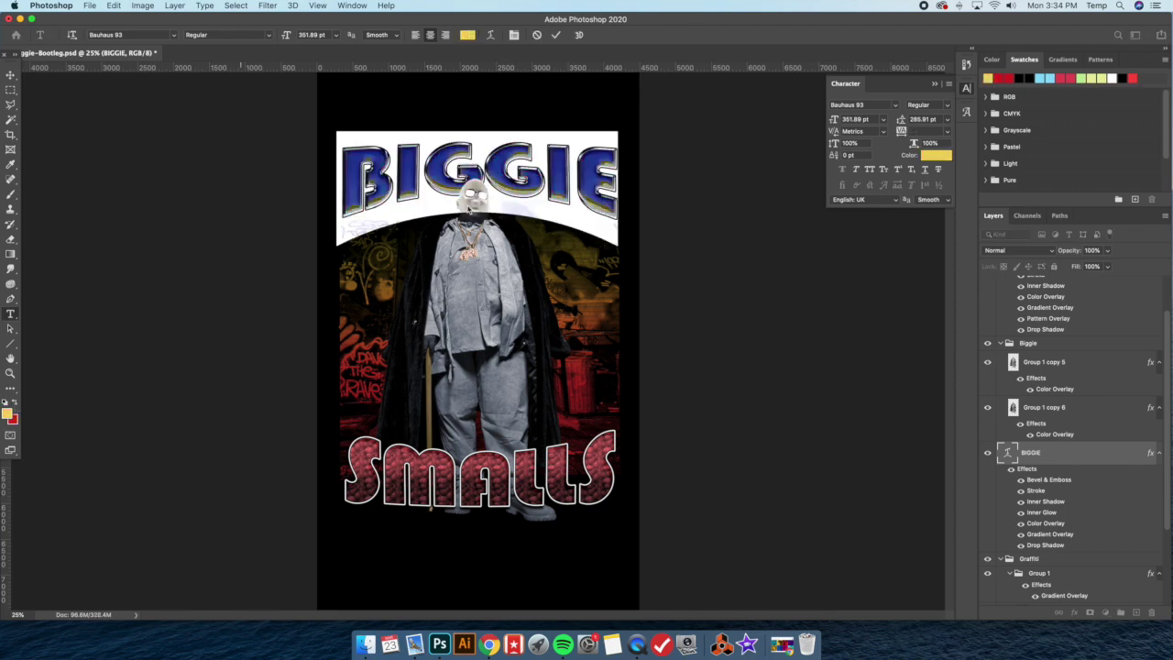
pyautogui.click(10, 74)
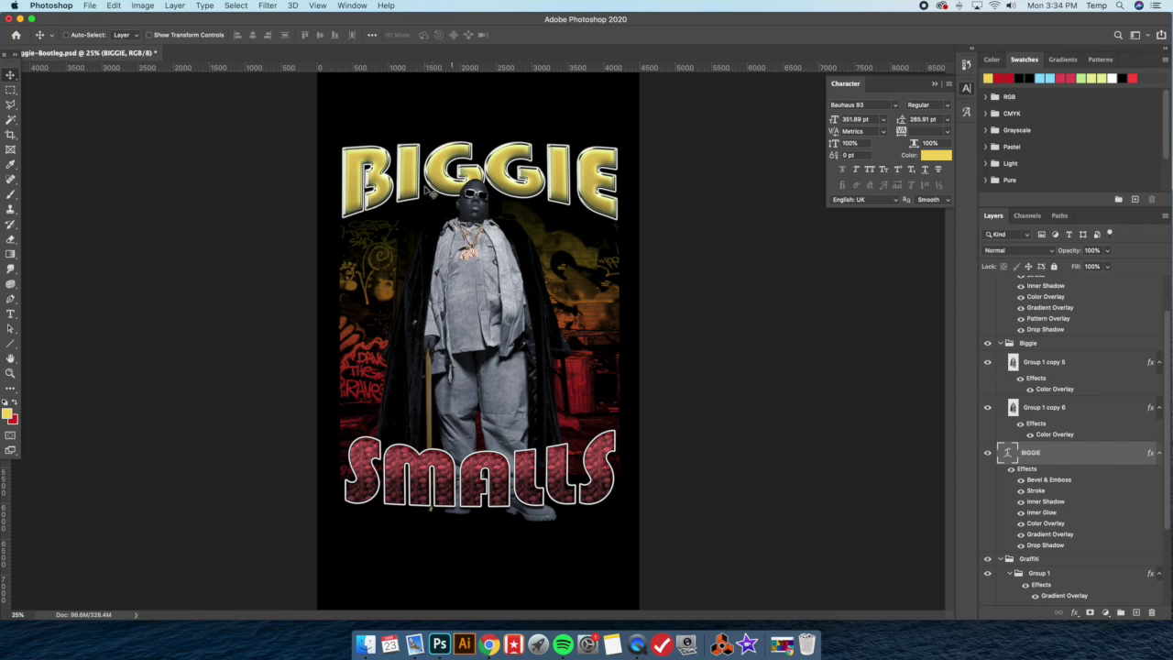
pyautogui.press('super+c')
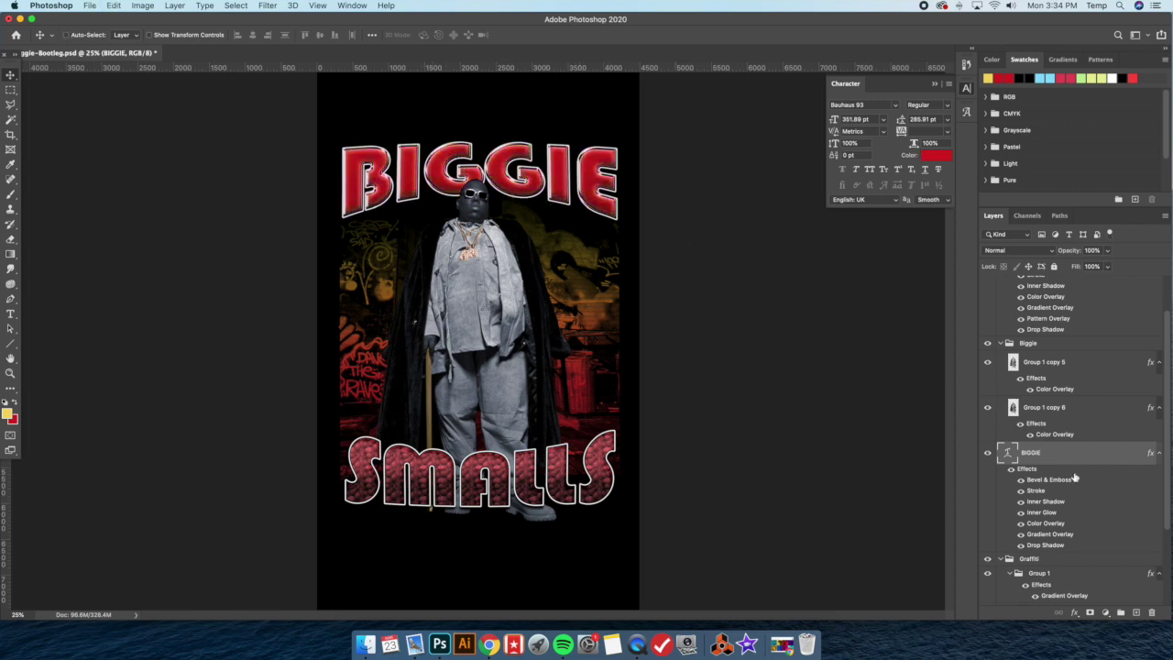
# Apply the dark grey metal-plate texture style, tenth in the Fuller-BootlegTextStyles set, to the BIGGIE text layer.
pyautogui.doubleClick(1065, 456)
pyautogui.click(698, 306)
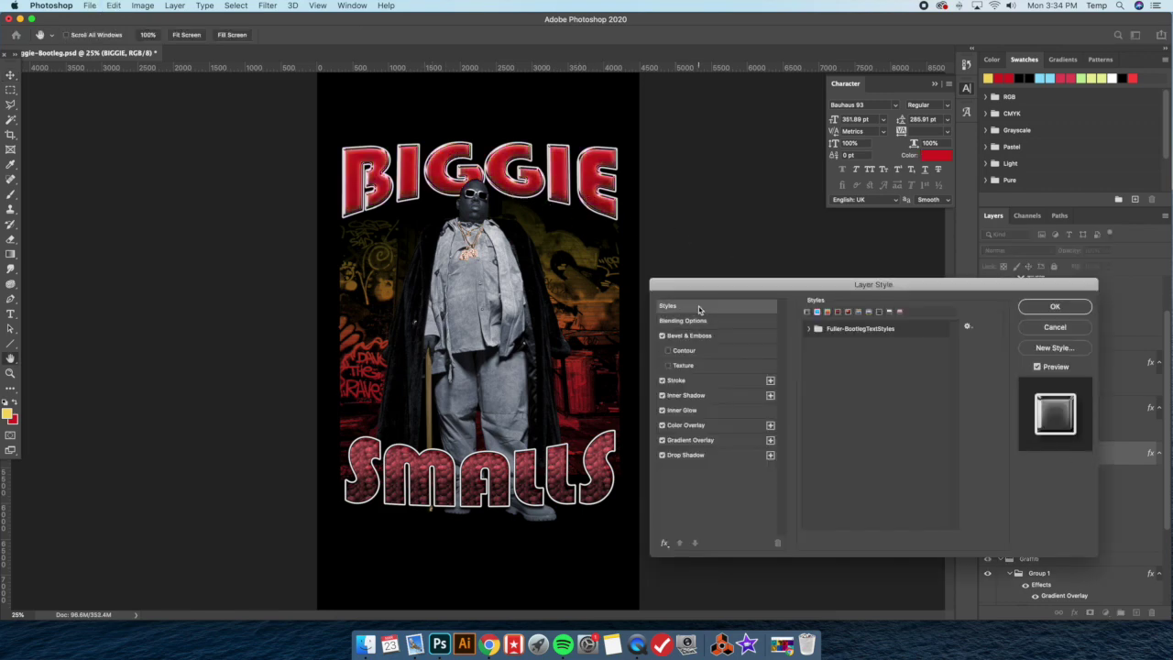
pyautogui.click(812, 330)
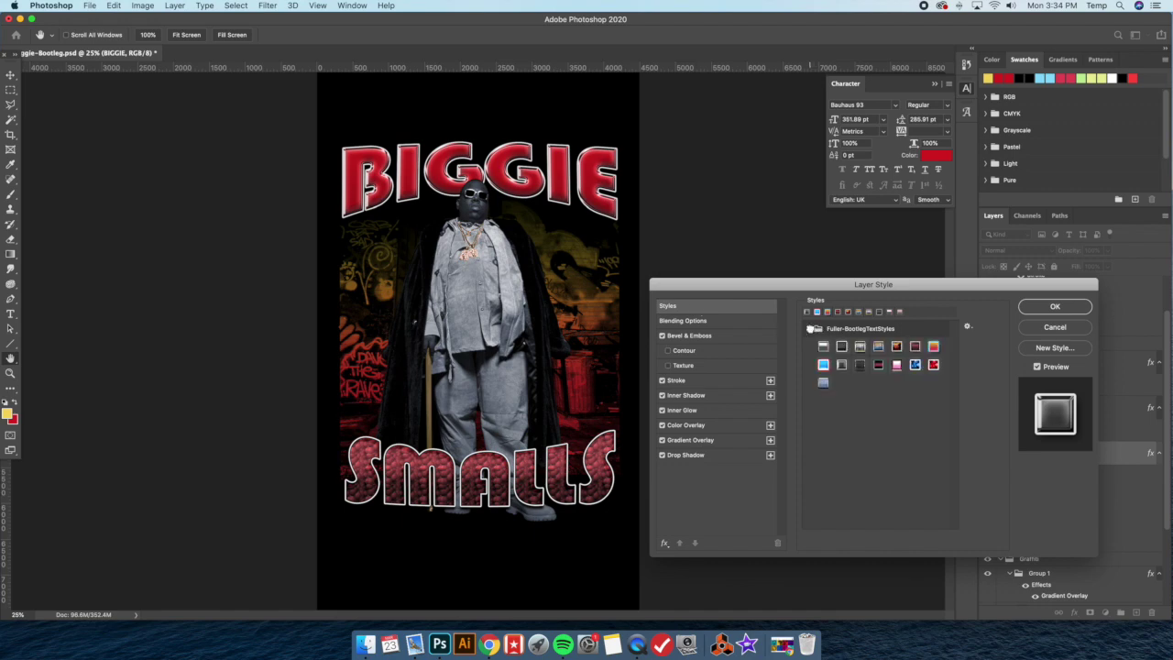
pyautogui.click(860, 365)
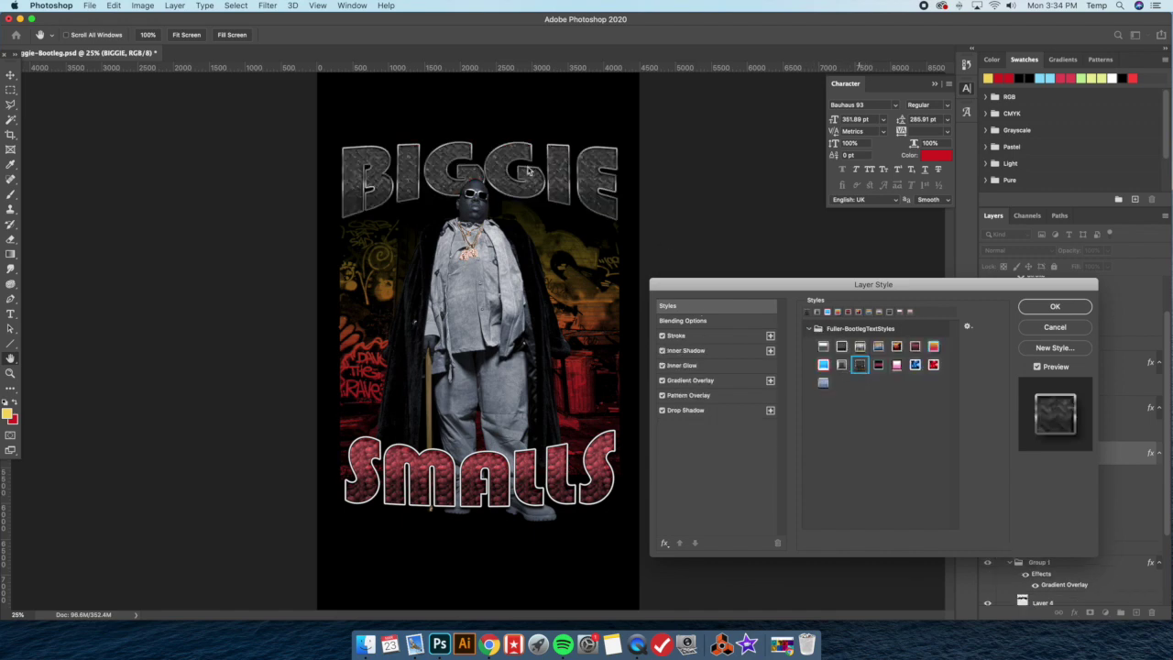
pyautogui.click(1023, 309)
# Try the same dark grey metal-plate texture style on the SMALLS text layer.
pyautogui.scroll(5, 1101, 517)
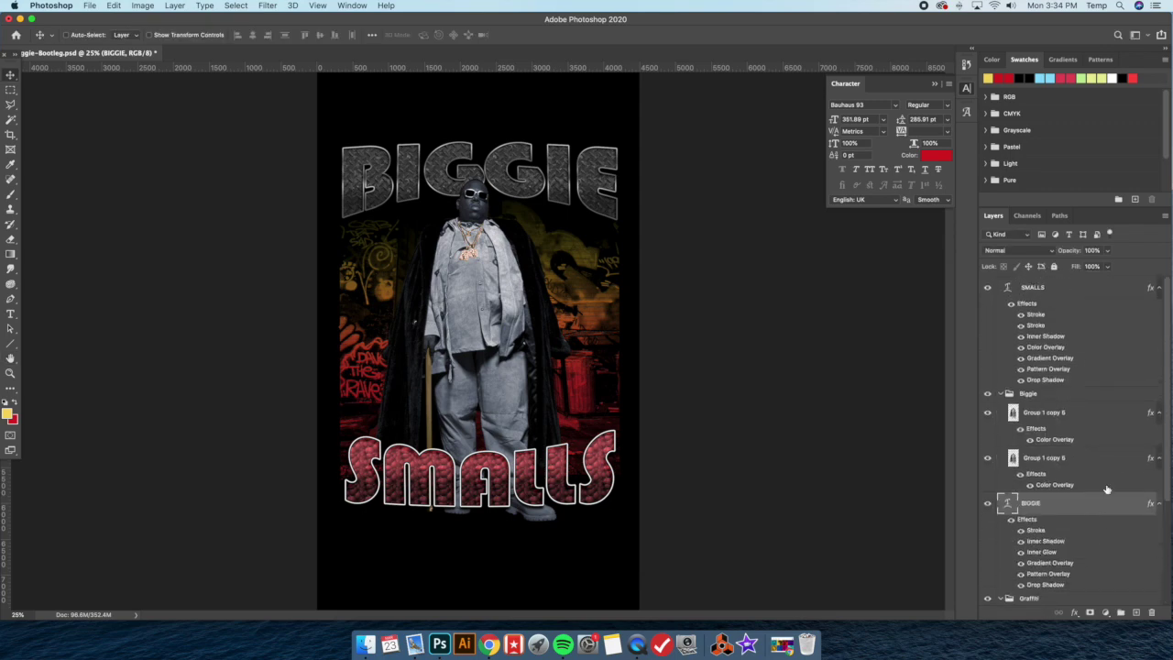
pyautogui.doubleClick(1084, 296)
pyautogui.click(723, 307)
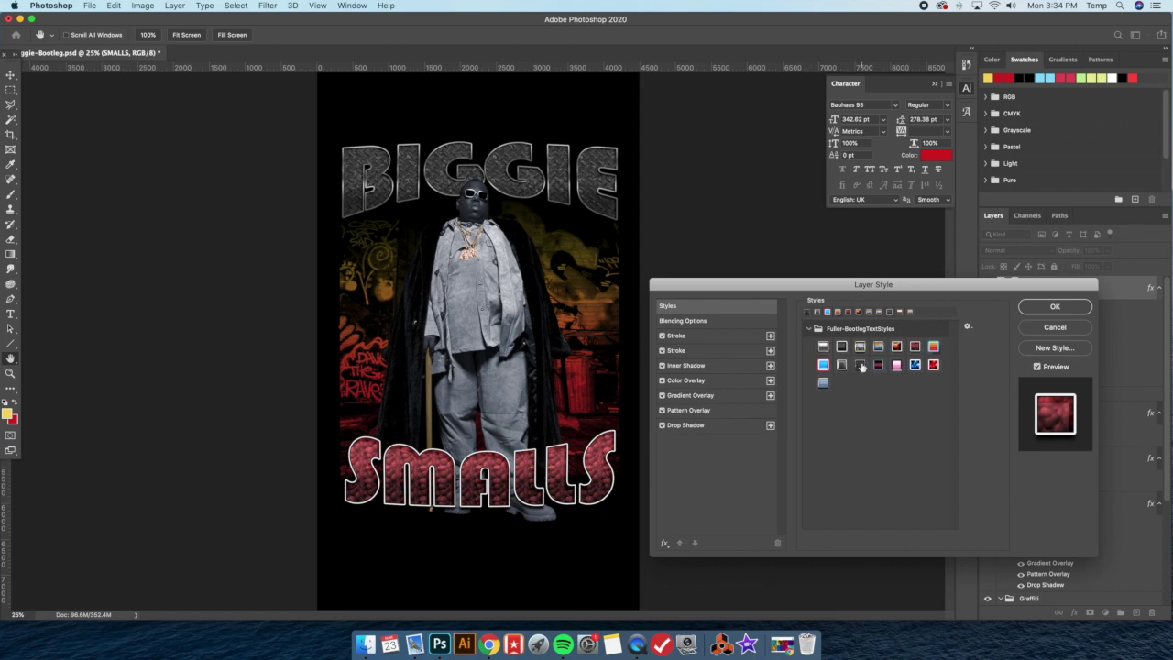
pyautogui.click(861, 366)
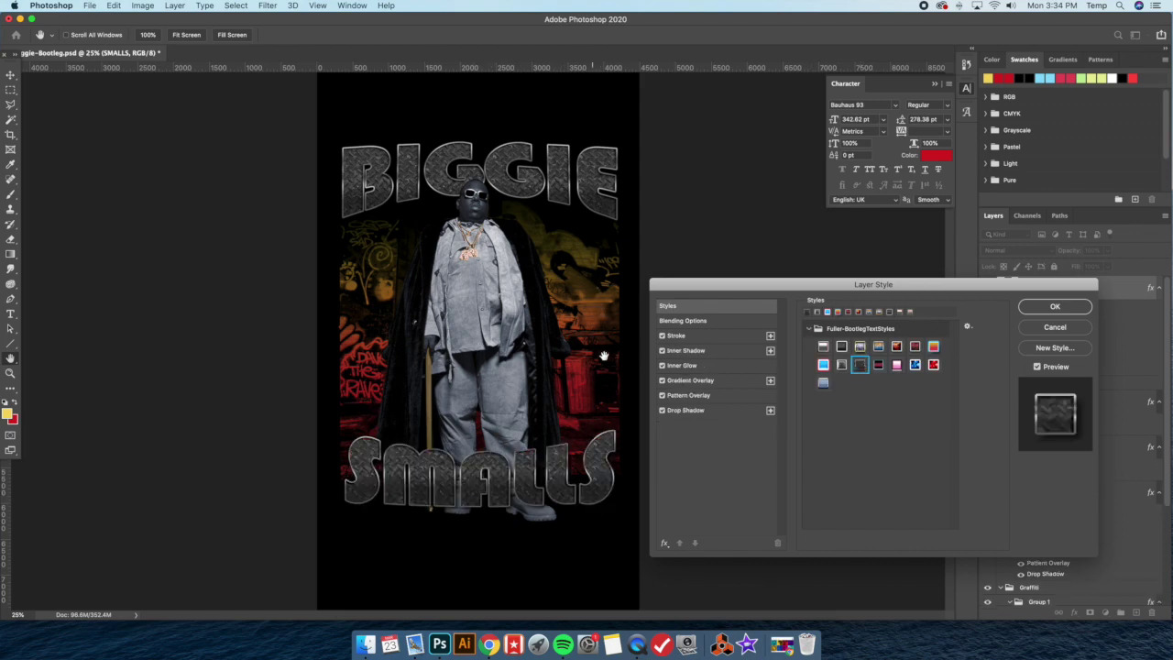
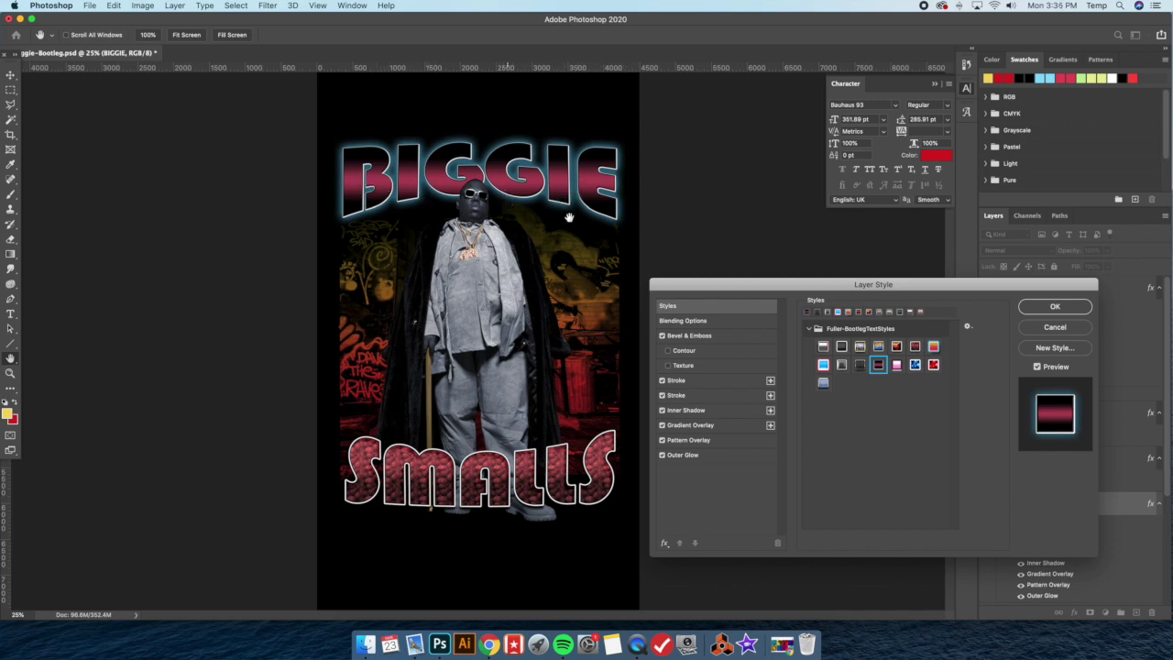
# Show the Gradient Overlay settings of BIGGIE's black-and-crimson style with the blue glow, and accept the style.
pyautogui.click(709, 426)
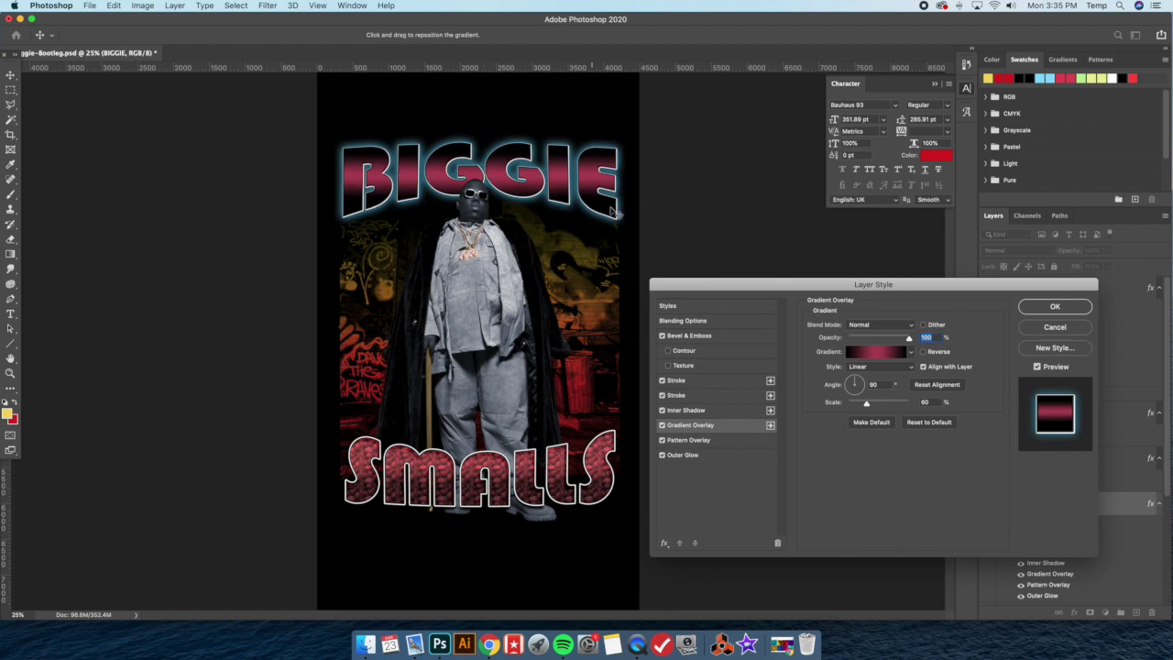
pyautogui.click(1042, 313)
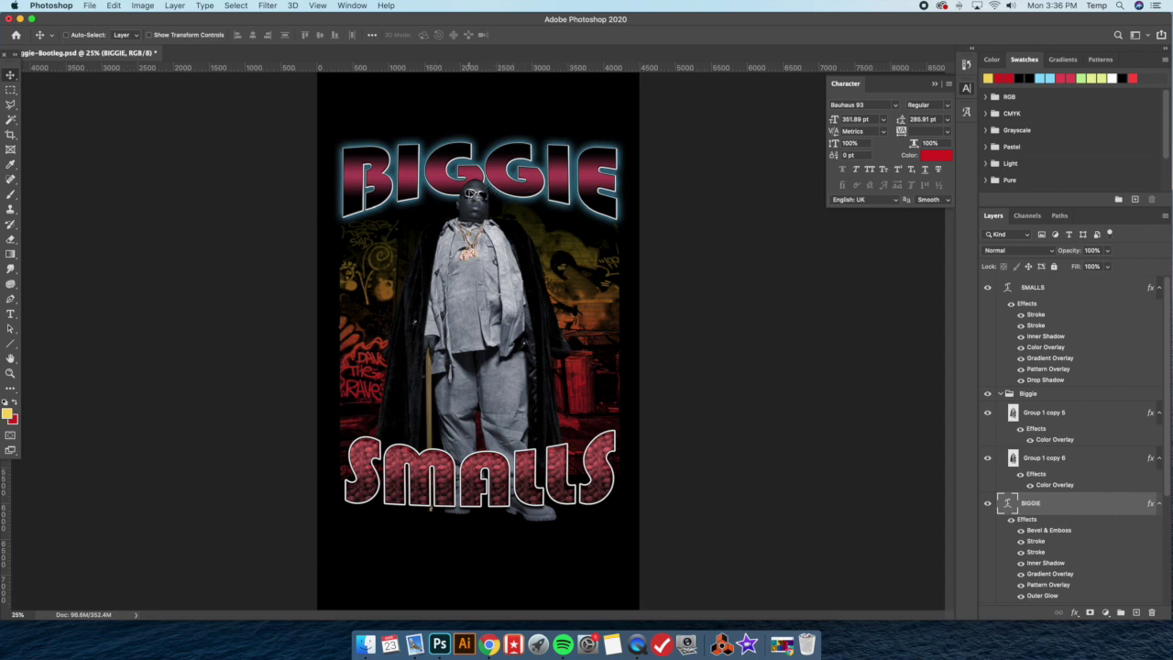
# Apply the white-to-pink gradient style, twelfth in the Fuller-BootlegTextStyles set, to the BIGGIE text layer.
pyautogui.scroll(-5, 1093, 454)
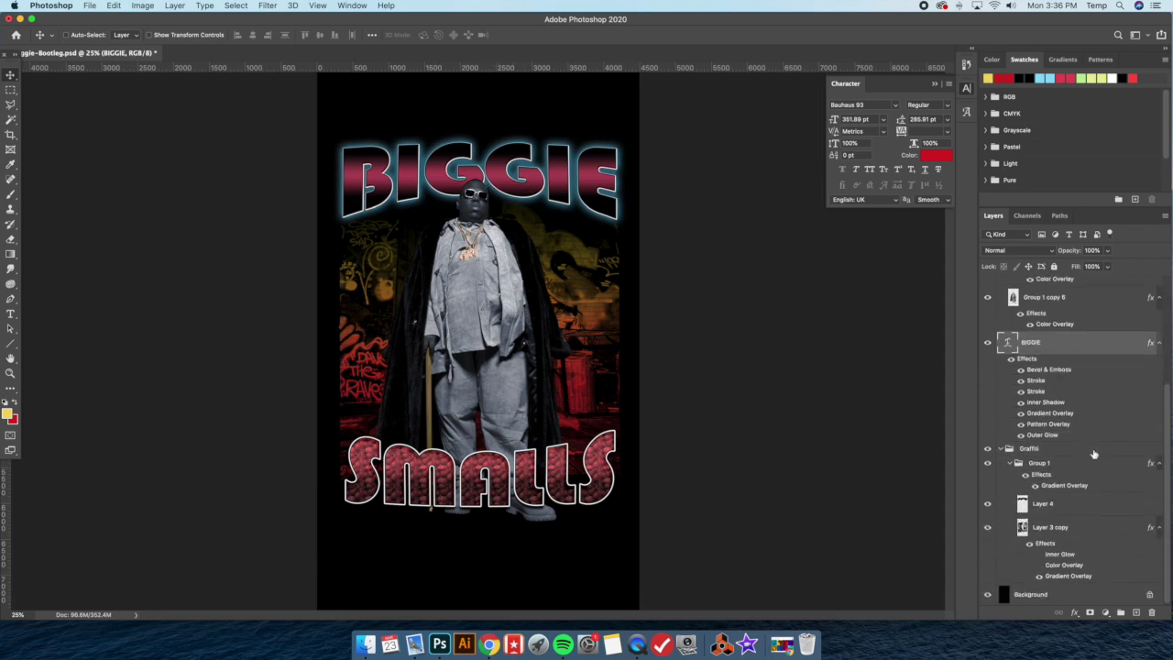
pyautogui.doubleClick(1071, 351)
pyautogui.click(727, 309)
pyautogui.click(807, 328)
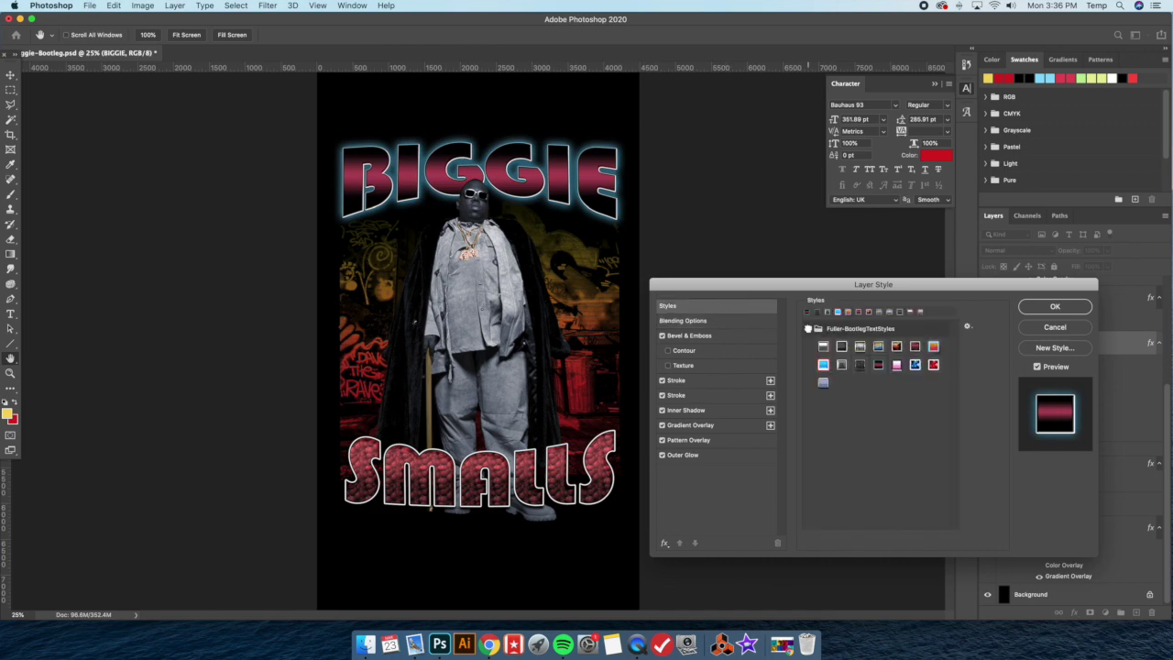
pyautogui.click(896, 364)
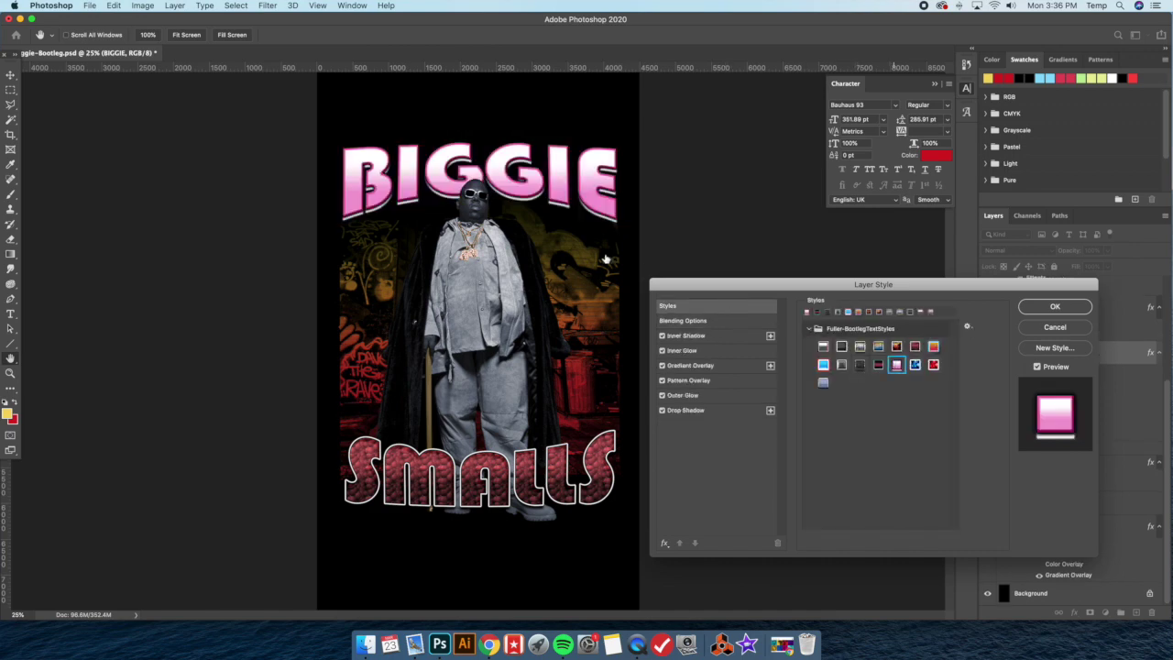
pyautogui.click(1044, 307)
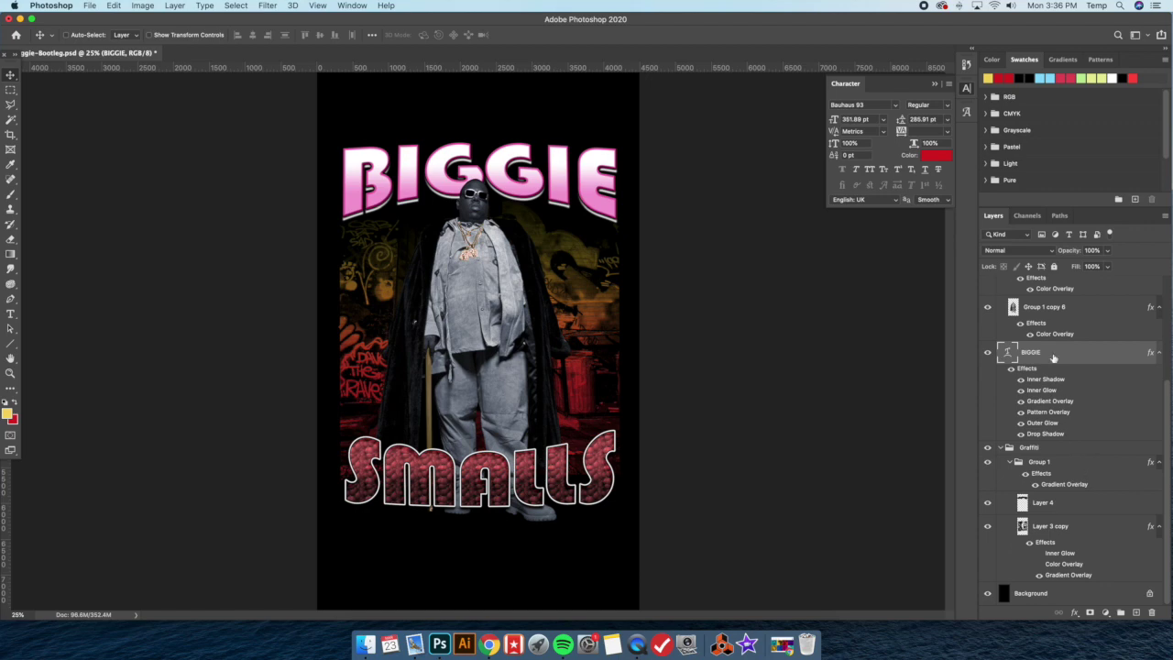
# Try the white-to-pink gradient bootleg style on the SMALLS text layer, and cancel the change.
pyautogui.scroll(5, 1088, 527)
pyautogui.doubleClick(1074, 291)
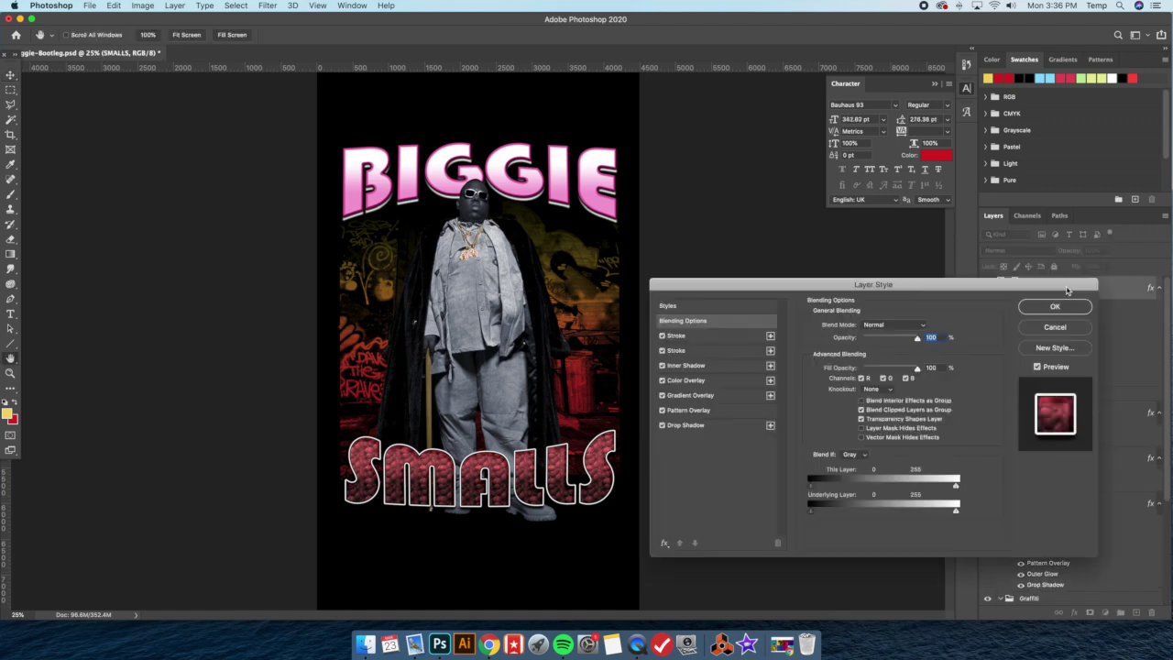
pyautogui.click(719, 308)
pyautogui.click(810, 330)
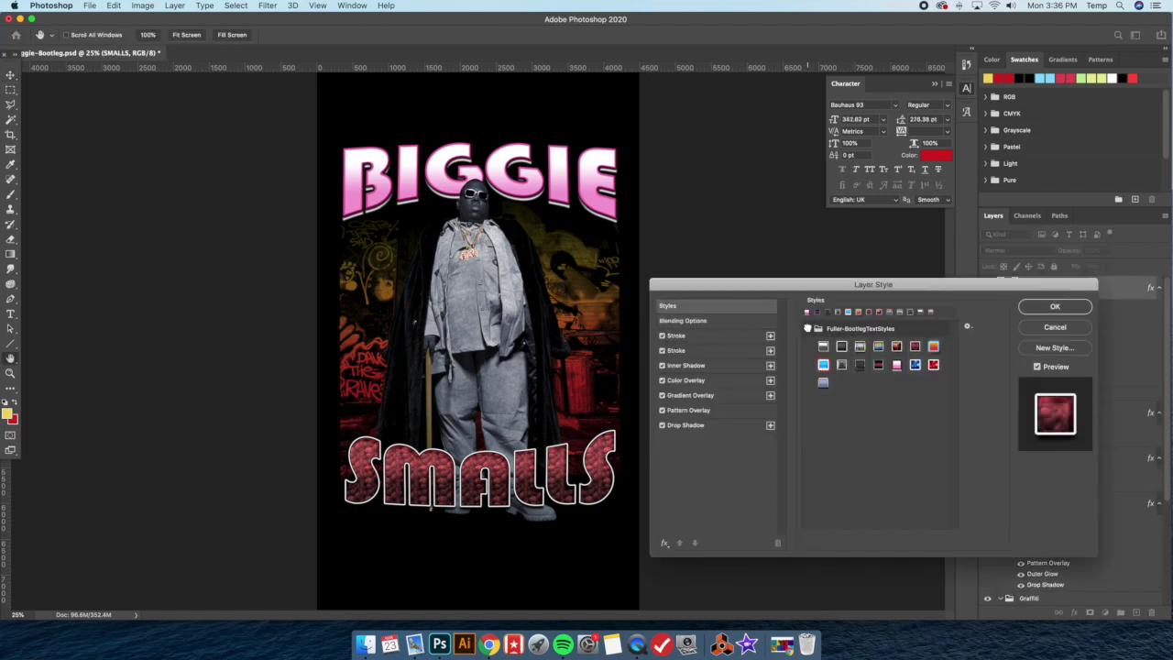
pyautogui.click(896, 365)
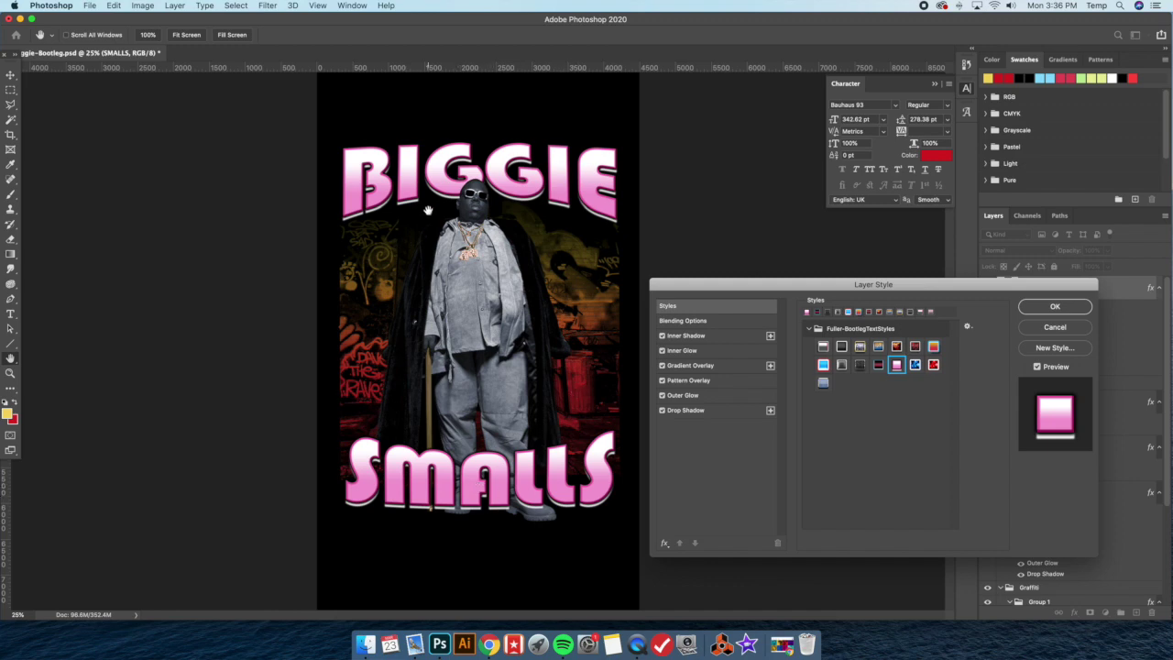
pyautogui.click(1054, 327)
# Apply the Blue Magic Bootleg Style to the BIGGIE text layer.
pyautogui.scroll(-2, 1062, 519)
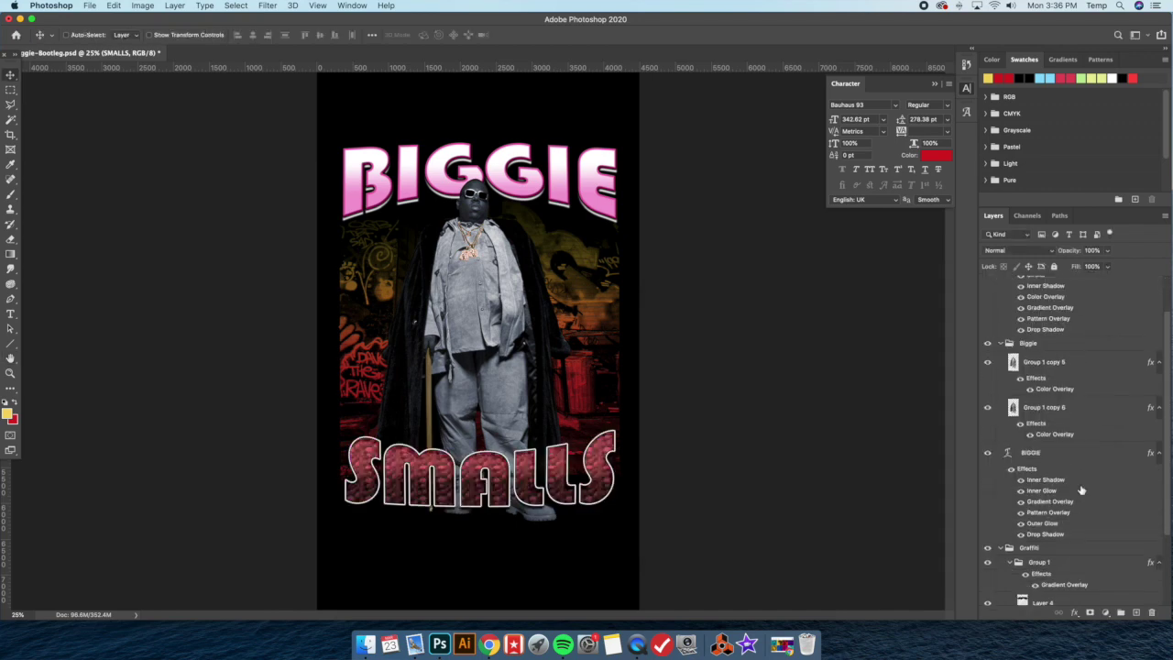
pyautogui.doubleClick(1082, 462)
pyautogui.click(736, 310)
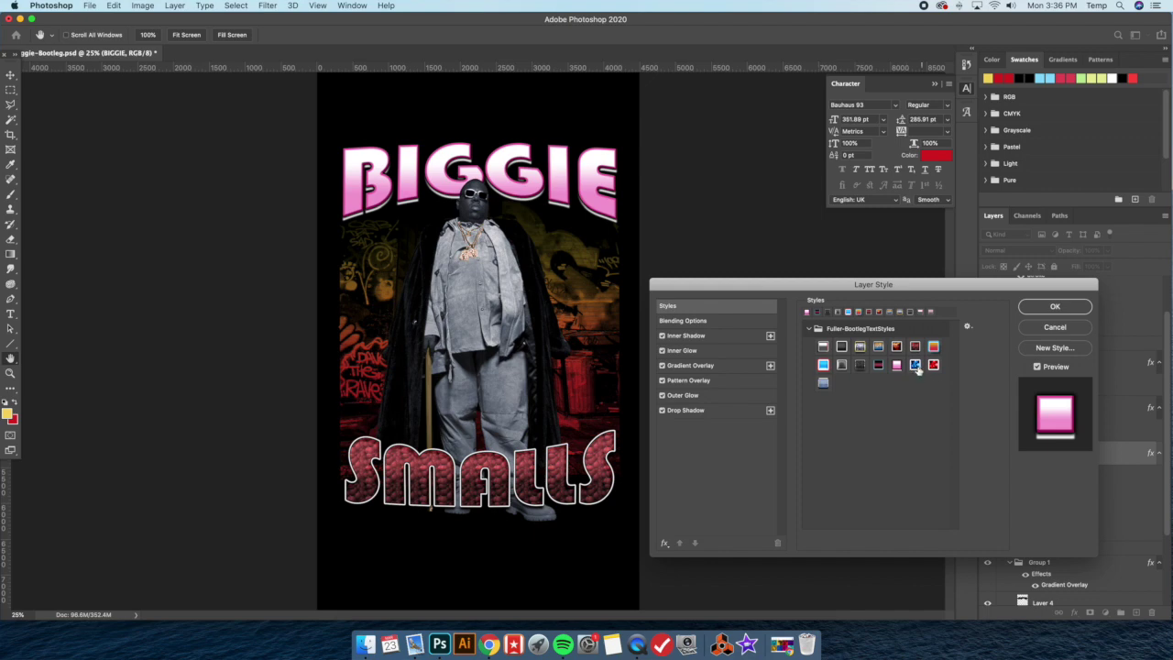
pyautogui.click(914, 365)
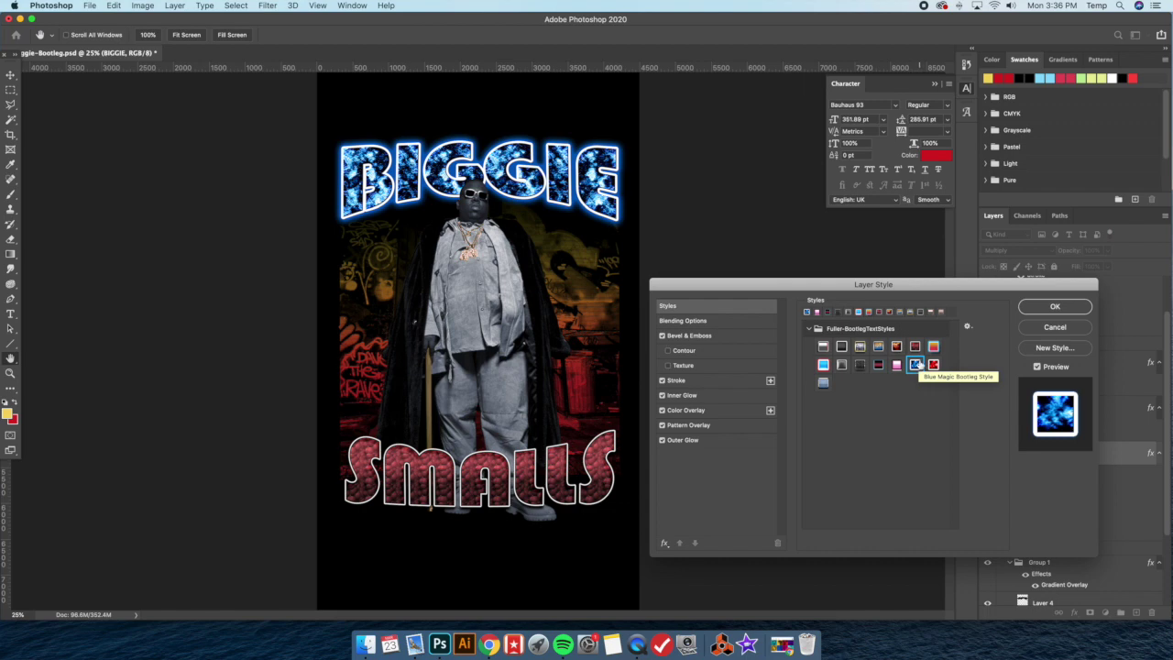
pyautogui.click(1030, 309)
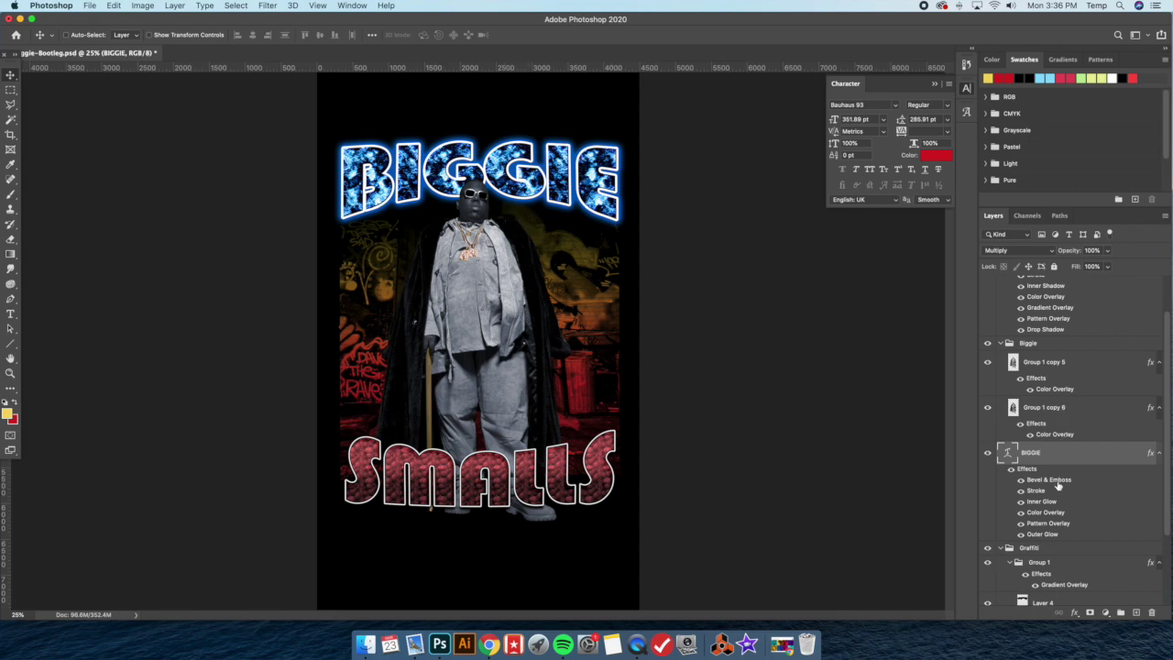
# Apply the glowing red counterpart of Blue Magic, fourteenth in the Fuller-BootlegTextStyles set, to the SMALLS text layer.
pyautogui.scroll(2, 1063, 460)
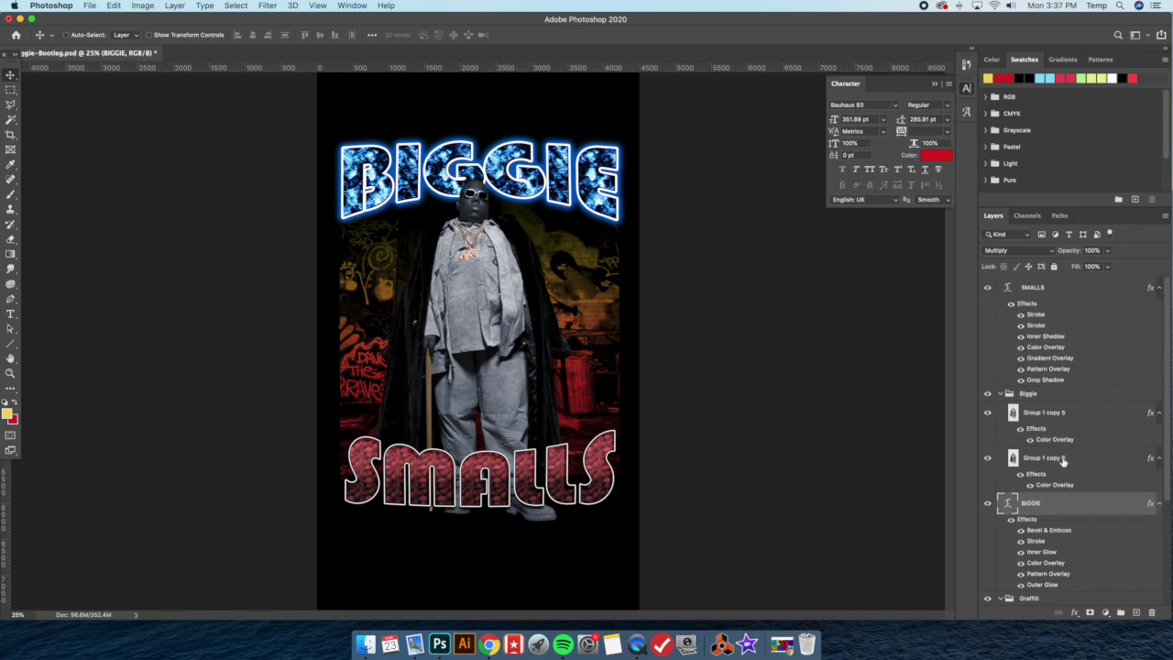
pyautogui.doubleClick(1067, 291)
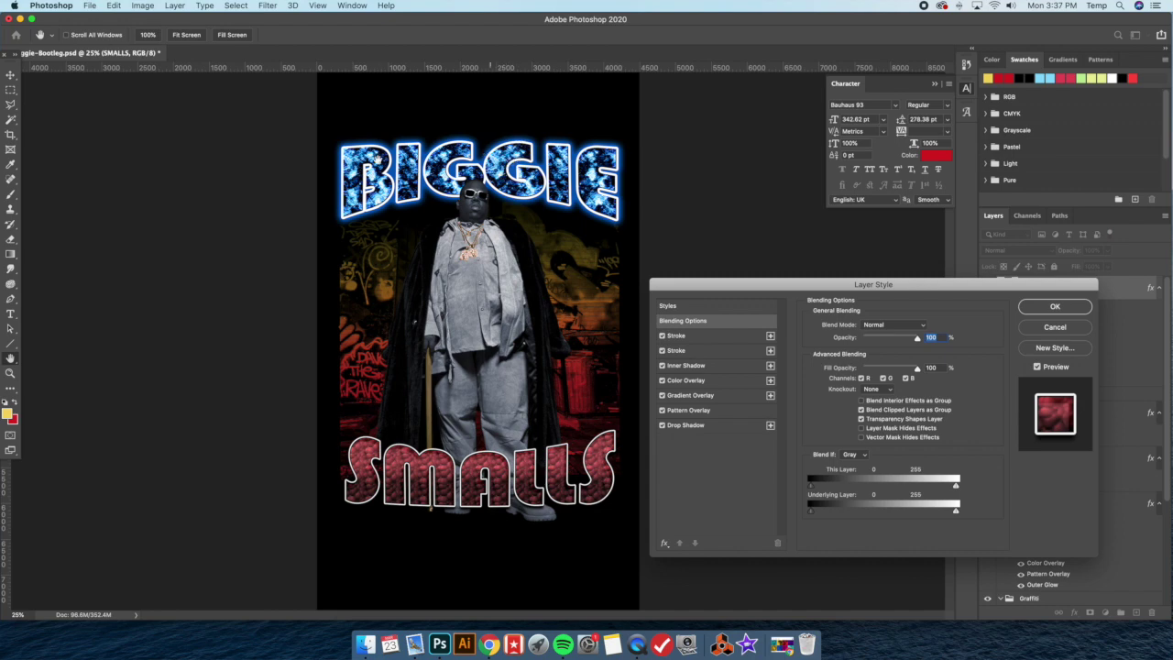
pyautogui.click(709, 306)
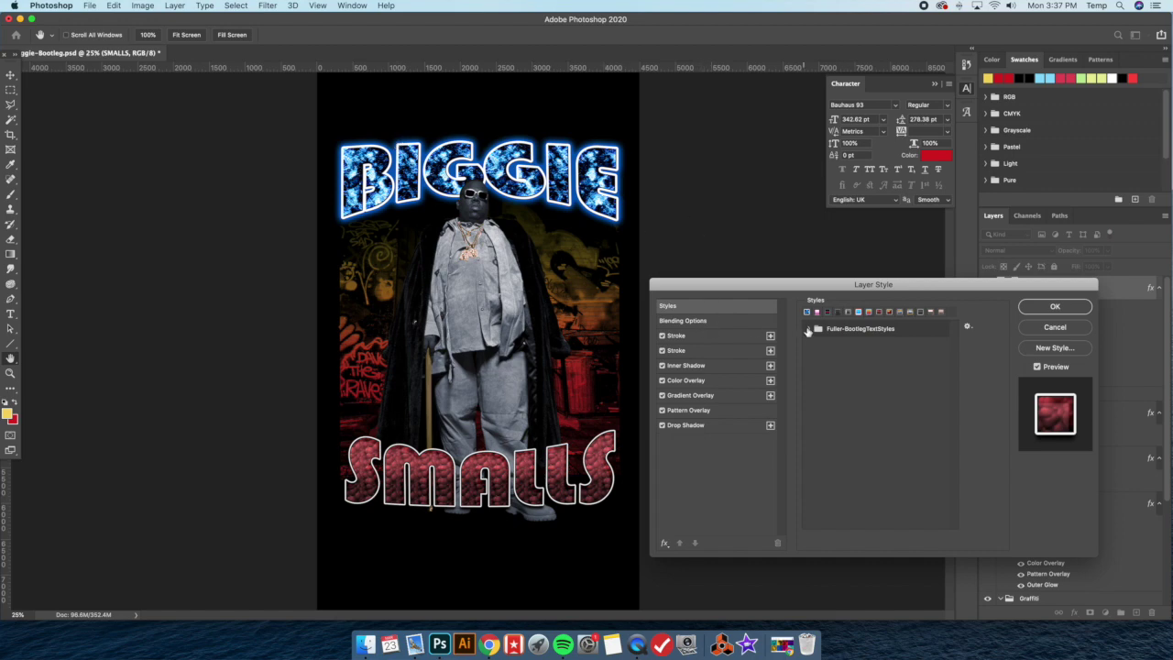
pyautogui.click(809, 328)
pyautogui.click(932, 364)
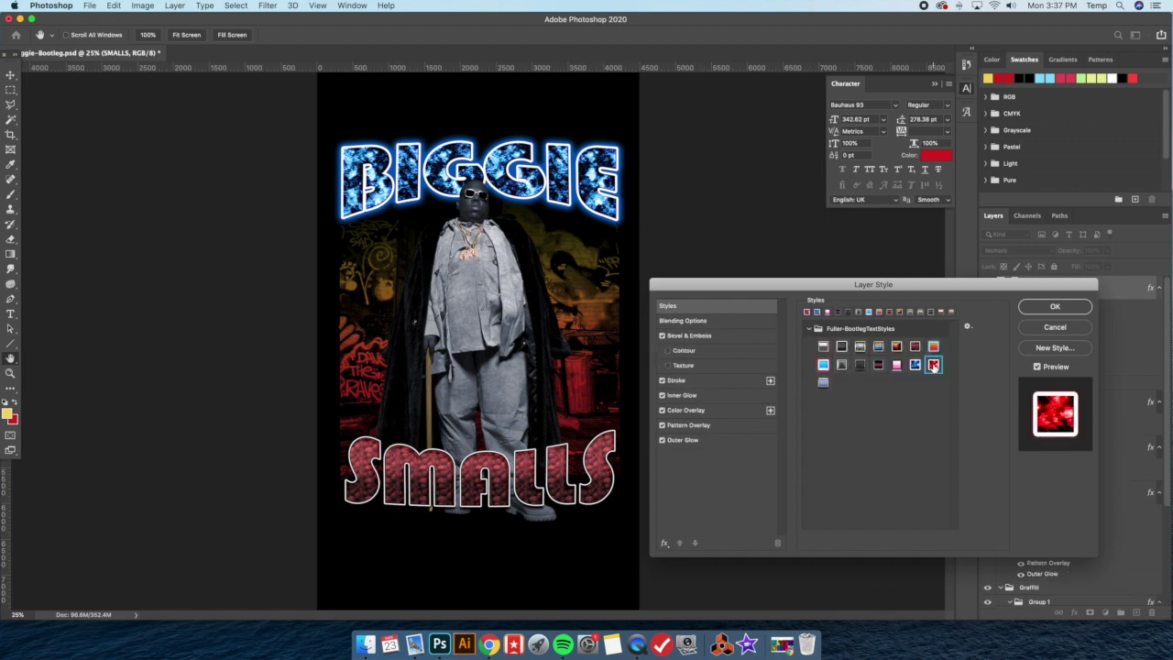
pyautogui.click(1055, 307)
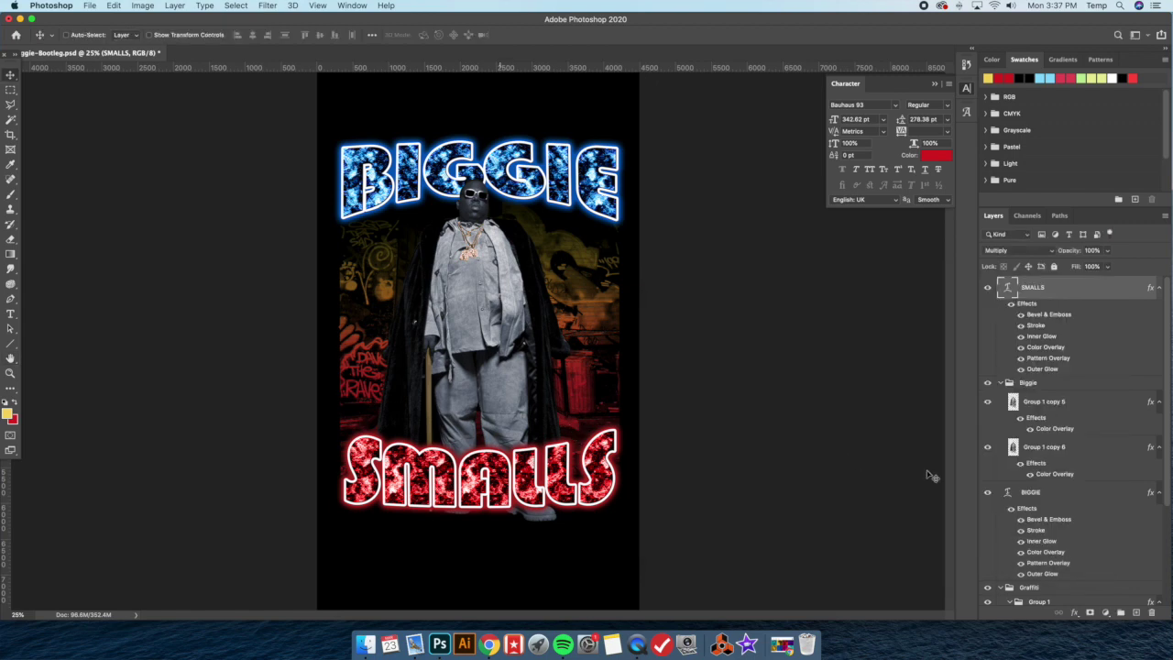
# Turn off the Gradient Overlay effect on Layer 3 copy in the Graffiti group.
pyautogui.doubleClick(1092, 531)
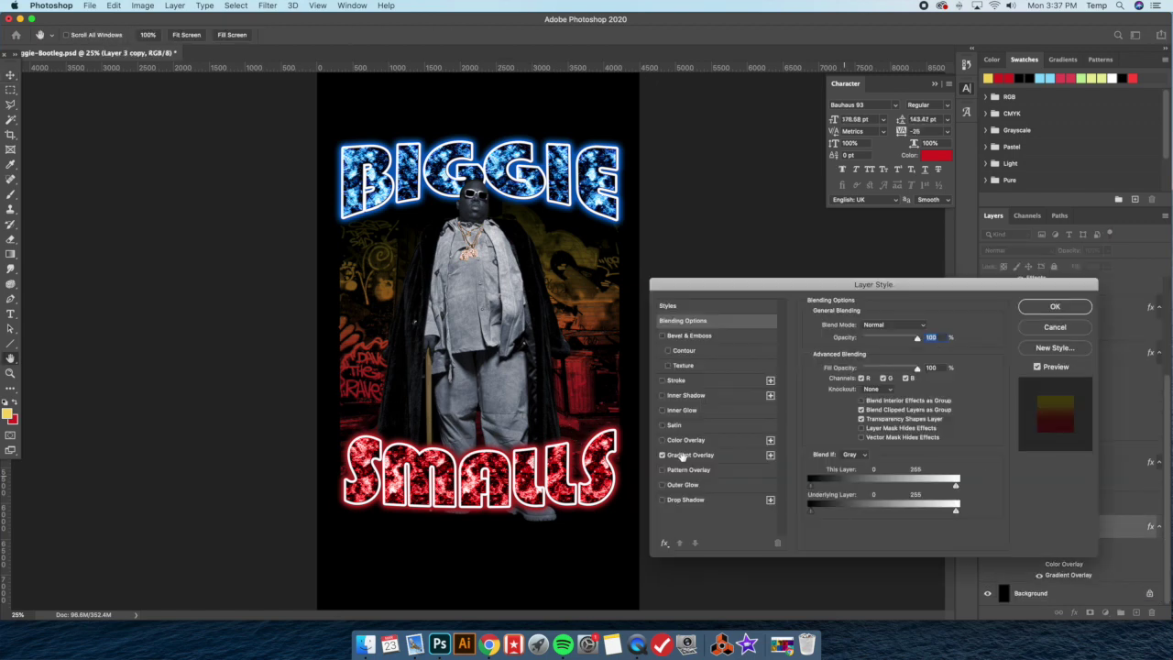
pyautogui.click(663, 455)
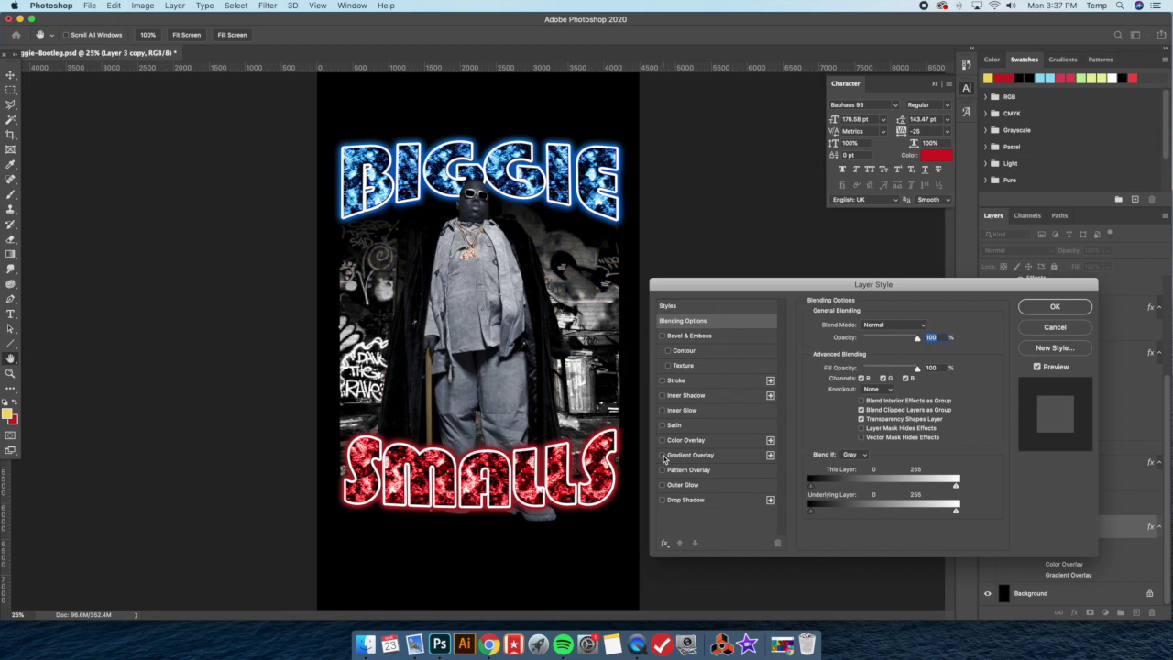
pyautogui.click(1044, 307)
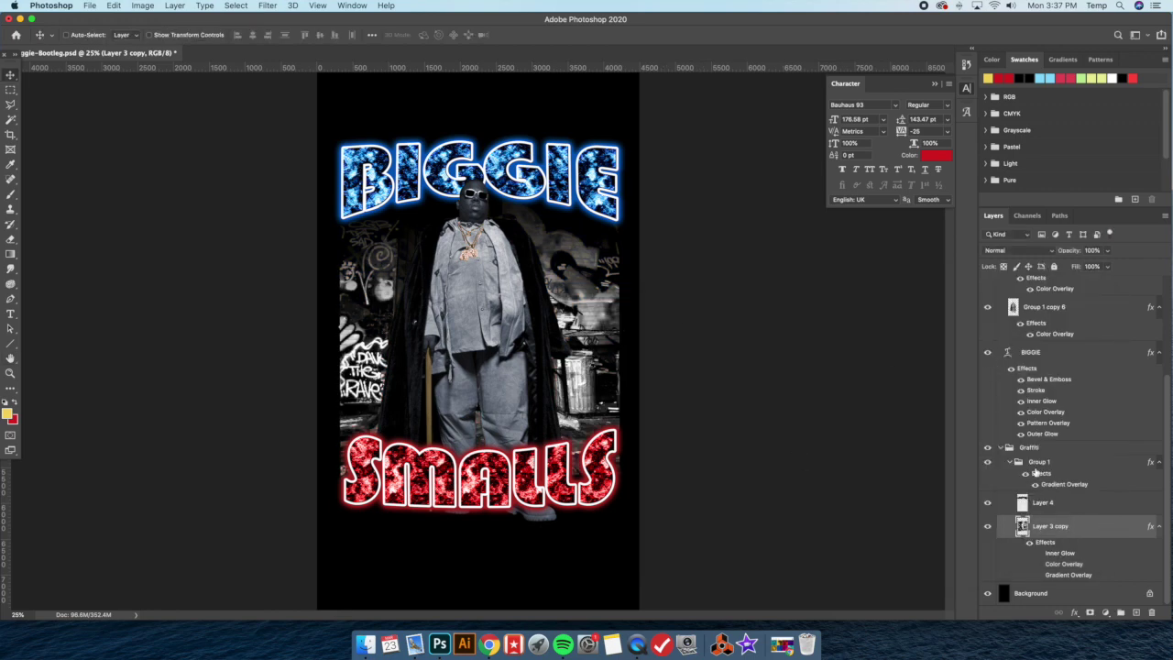
# Change the Color Overlay of the Group 1 copy 5 layer to a blue sampled from the BIGGIE lettering.
pyautogui.scroll(5, 1035, 471)
pyautogui.click(1093, 408)
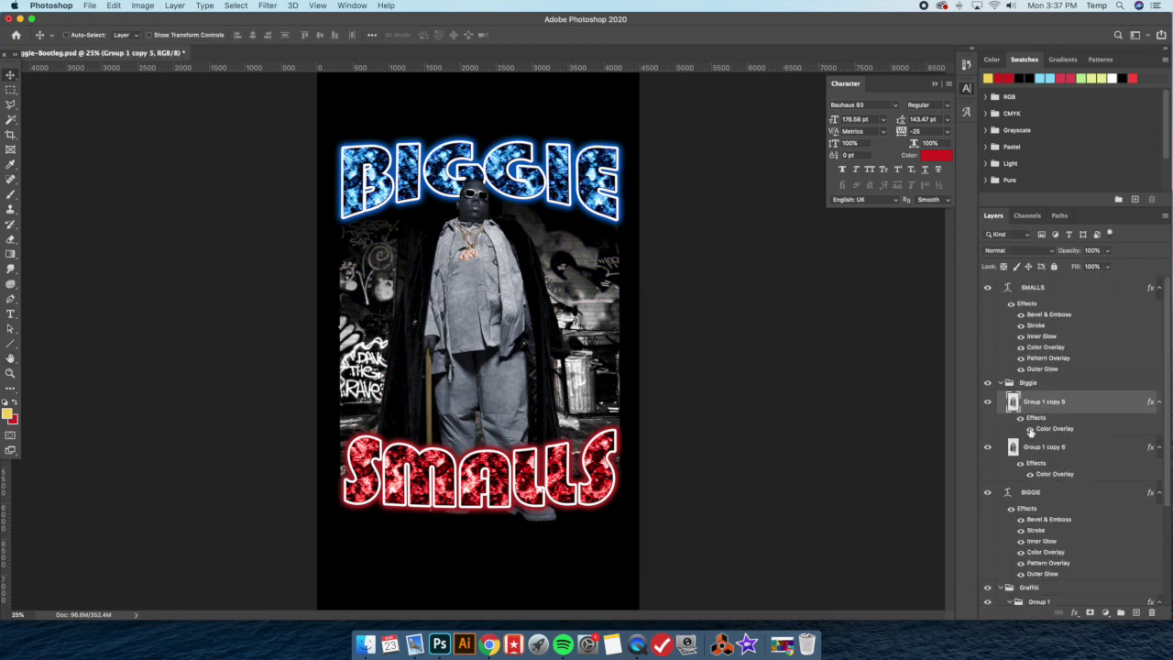
pyautogui.doubleClick(1087, 407)
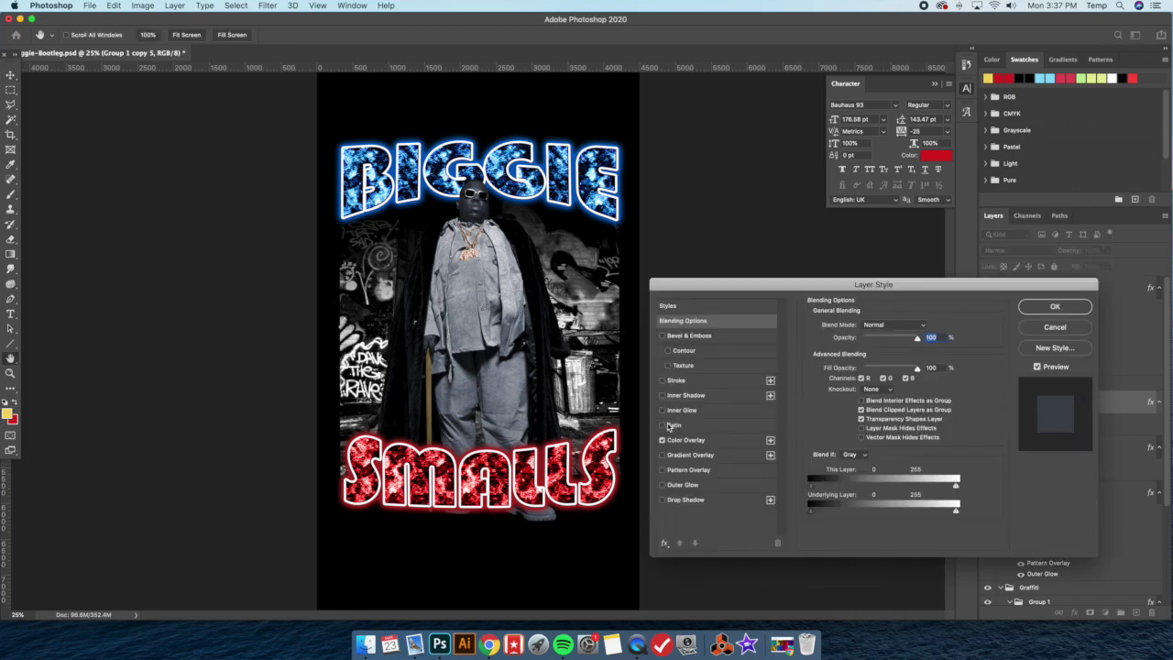
pyautogui.click(692, 441)
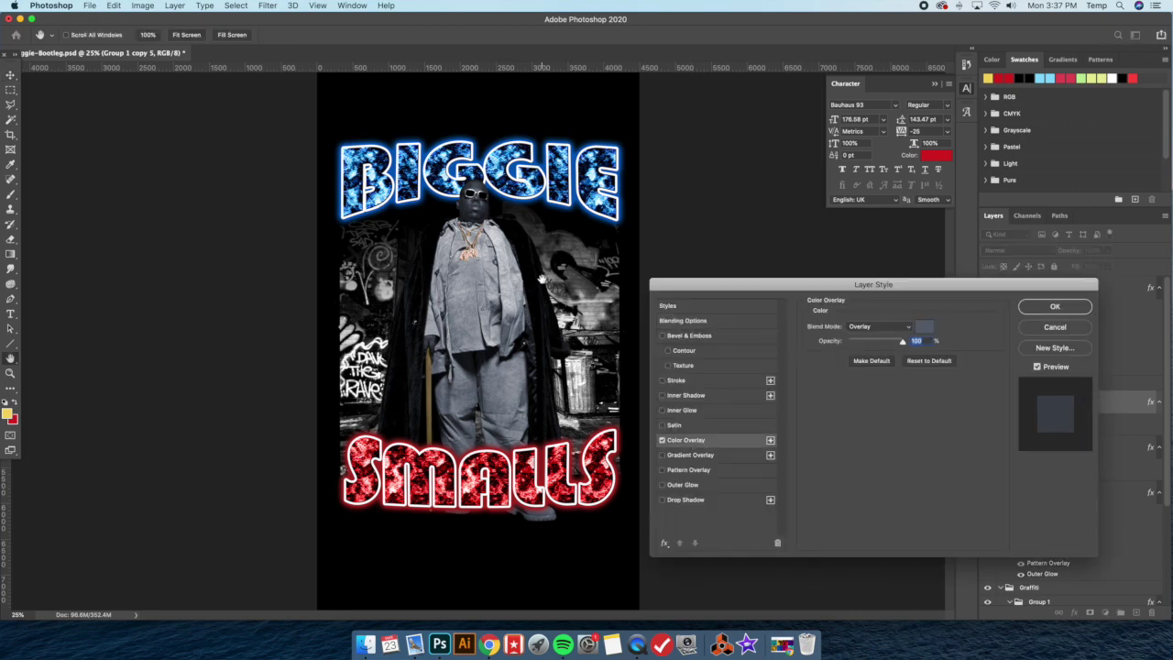
pyautogui.click(924, 327)
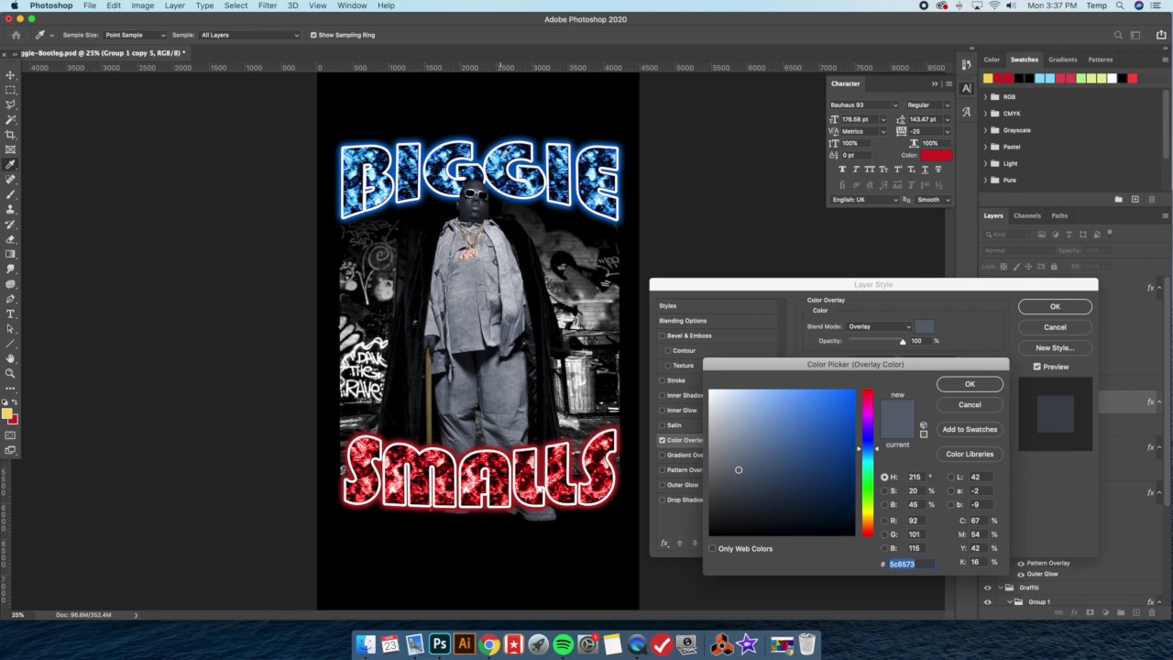
pyautogui.click(506, 152)
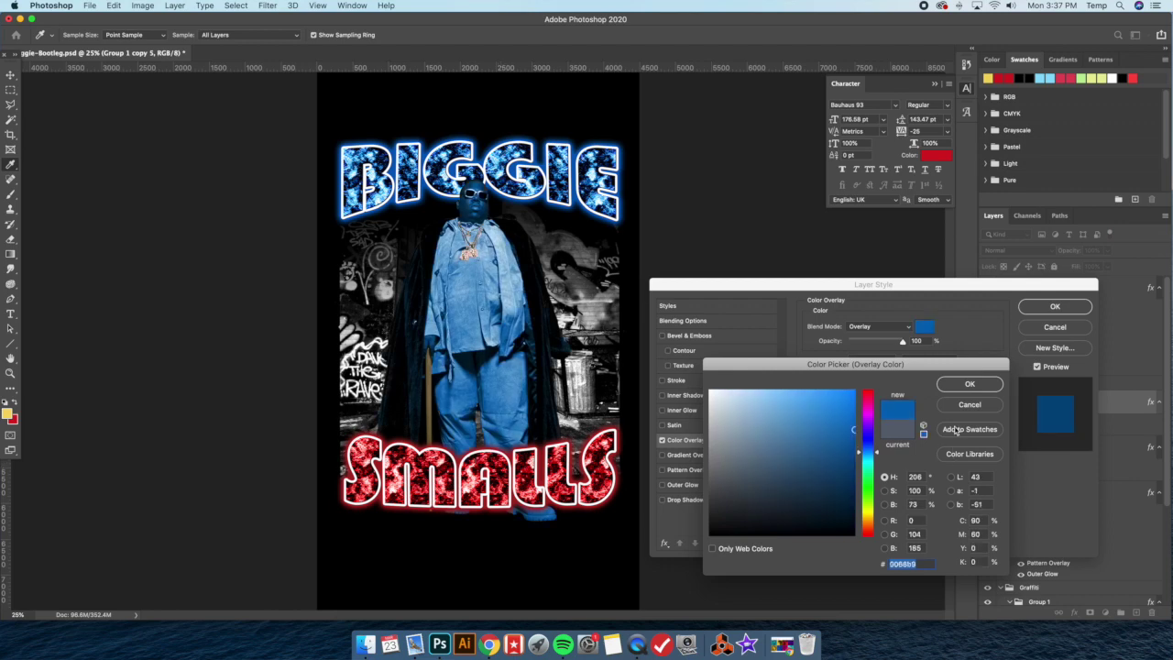
pyautogui.moveTo(499, 176); pyautogui.dragTo(501, 161)
pyautogui.click(982, 388)
pyautogui.click(1051, 309)
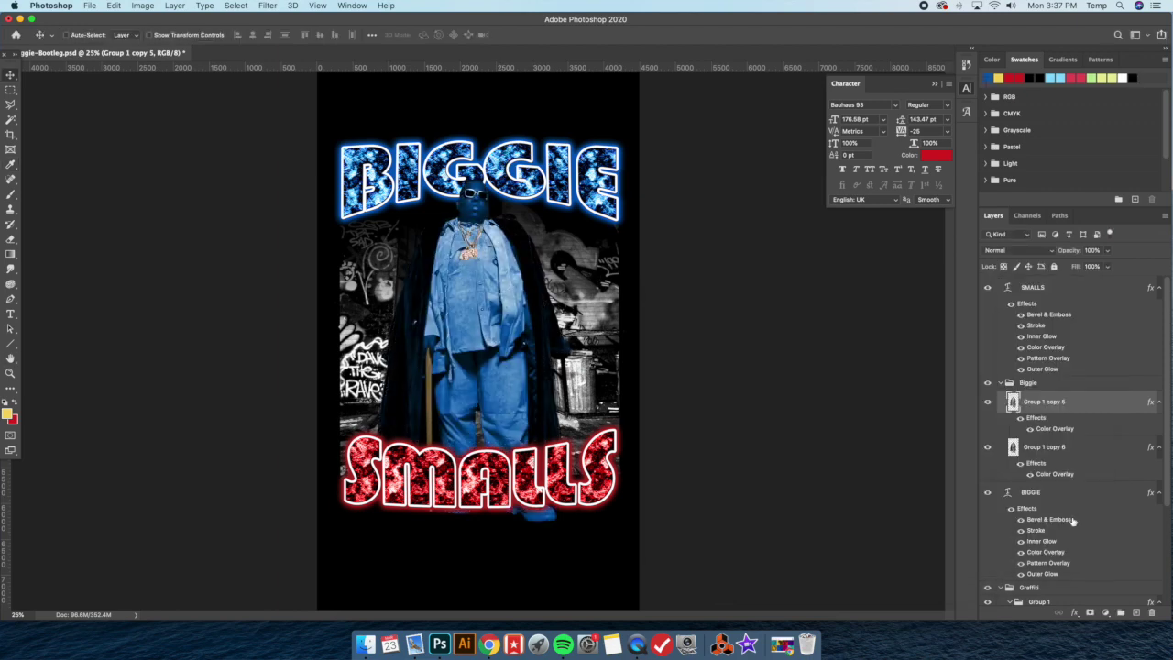
# Change the Color Overlay of the Group 1 copy 6 layer to the light red #ff8a7c sampled from the SMALLS lettering.
pyautogui.click(1095, 448)
pyautogui.doubleClick(1095, 448)
pyautogui.click(685, 440)
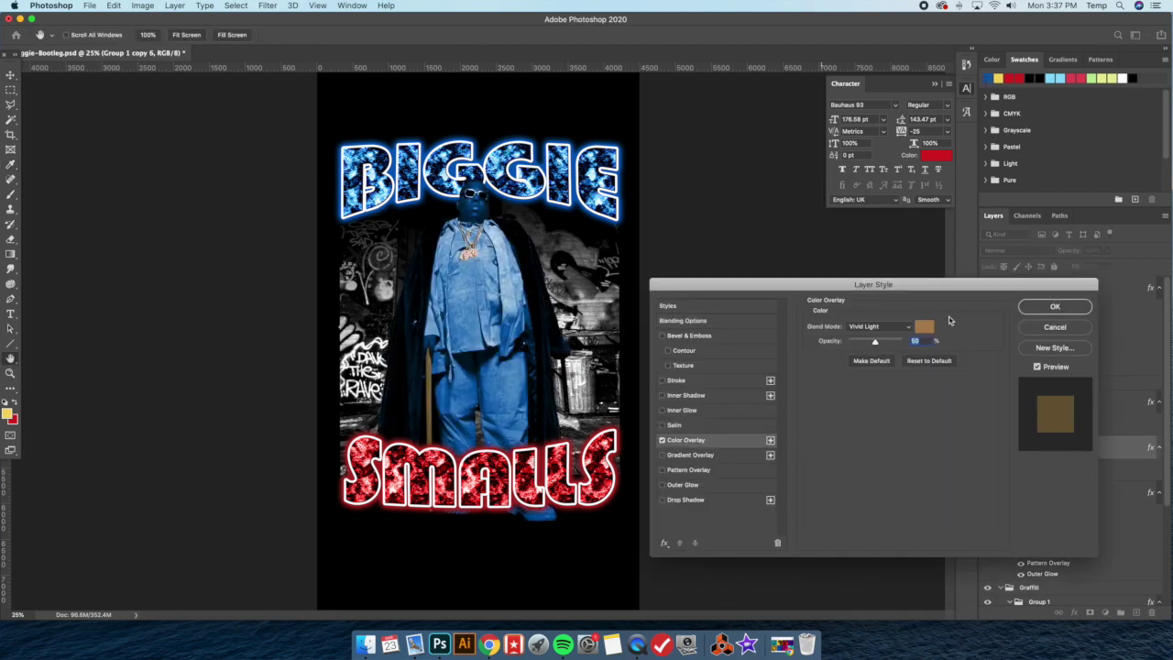
pyautogui.click(923, 326)
pyautogui.moveTo(527, 469); pyautogui.dragTo(561, 450)
pyautogui.moveTo(758, 389); pyautogui.dragTo(783, 390)
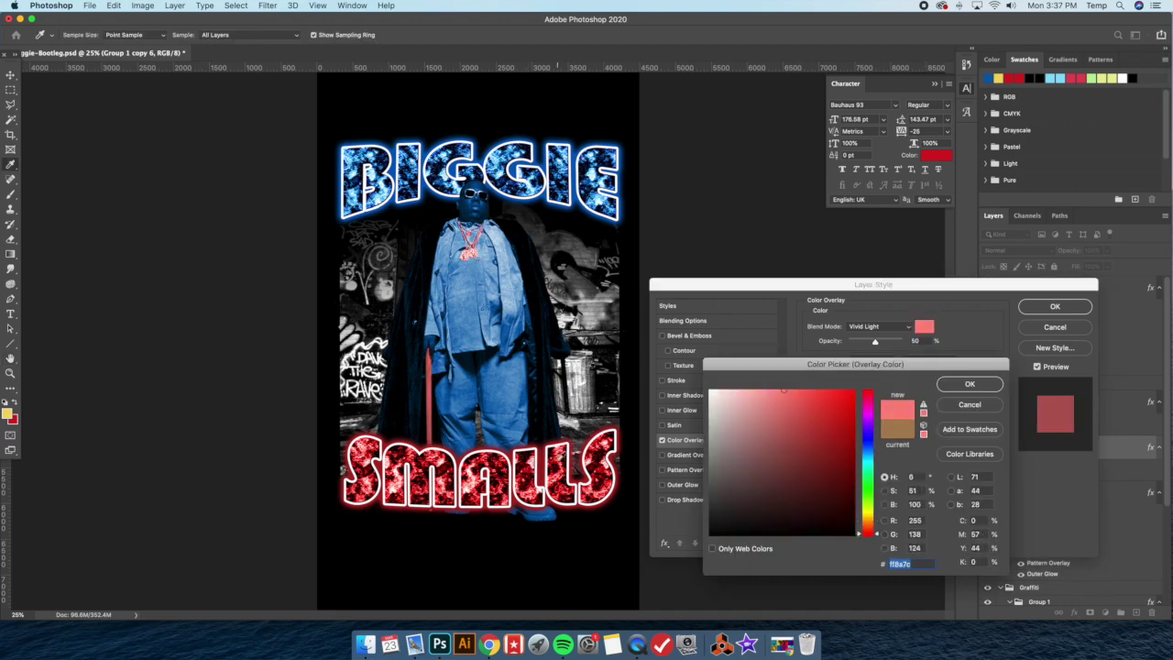
pyautogui.click(970, 384)
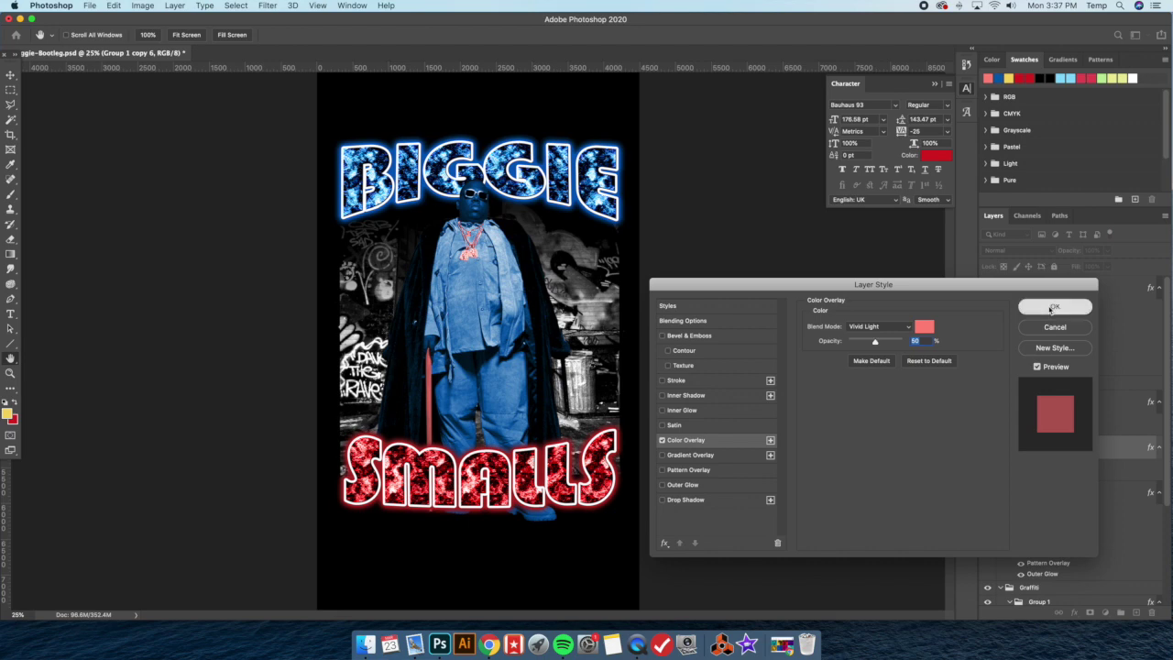
pyautogui.click(1054, 306)
# Turn on the Color Overlay on Layer 3 copy and set its colour to pure red #ff0000.
pyautogui.scroll(-3, 1082, 519)
pyautogui.doubleClick(1081, 532)
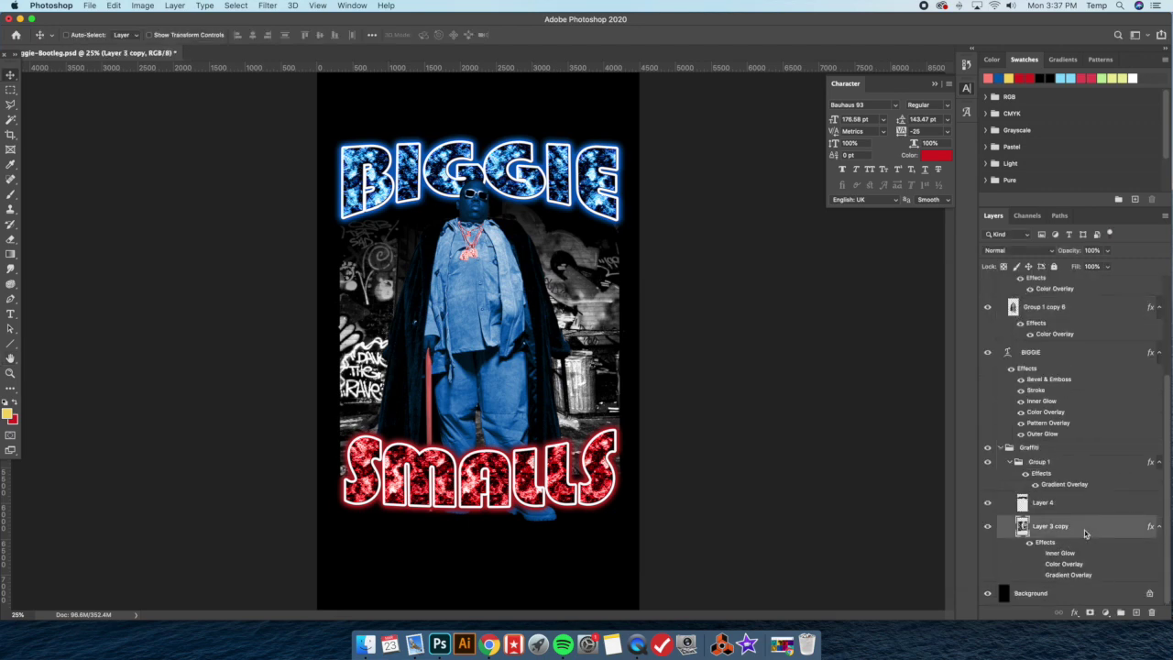
pyautogui.click(696, 440)
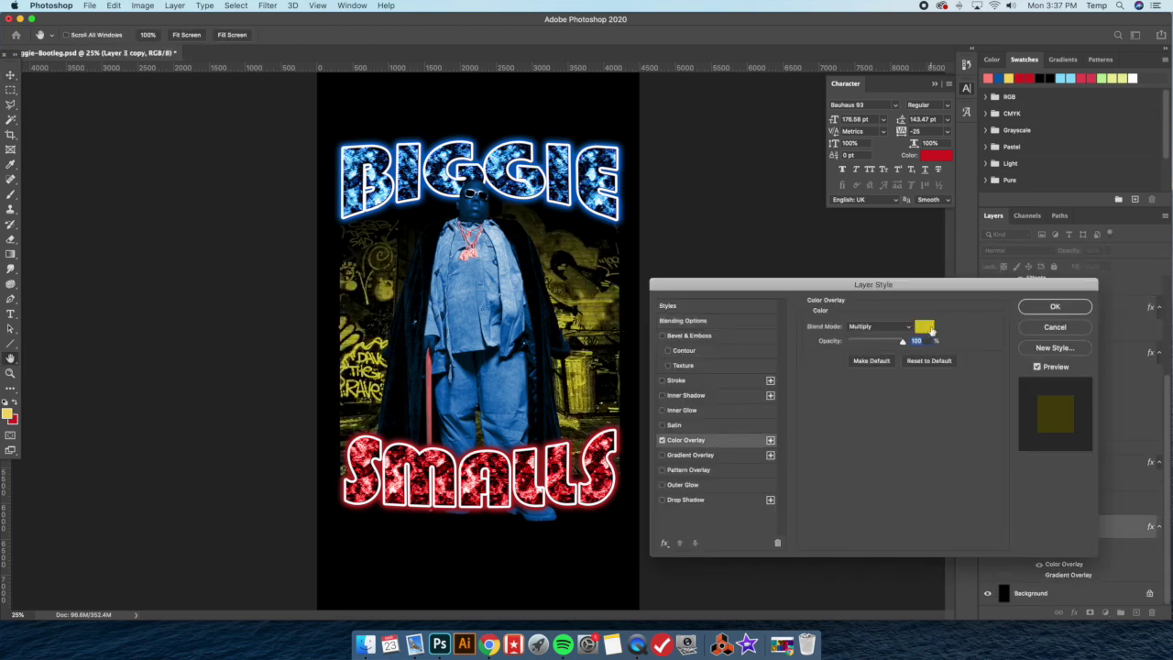
pyautogui.click(923, 326)
pyautogui.write('ff0000')
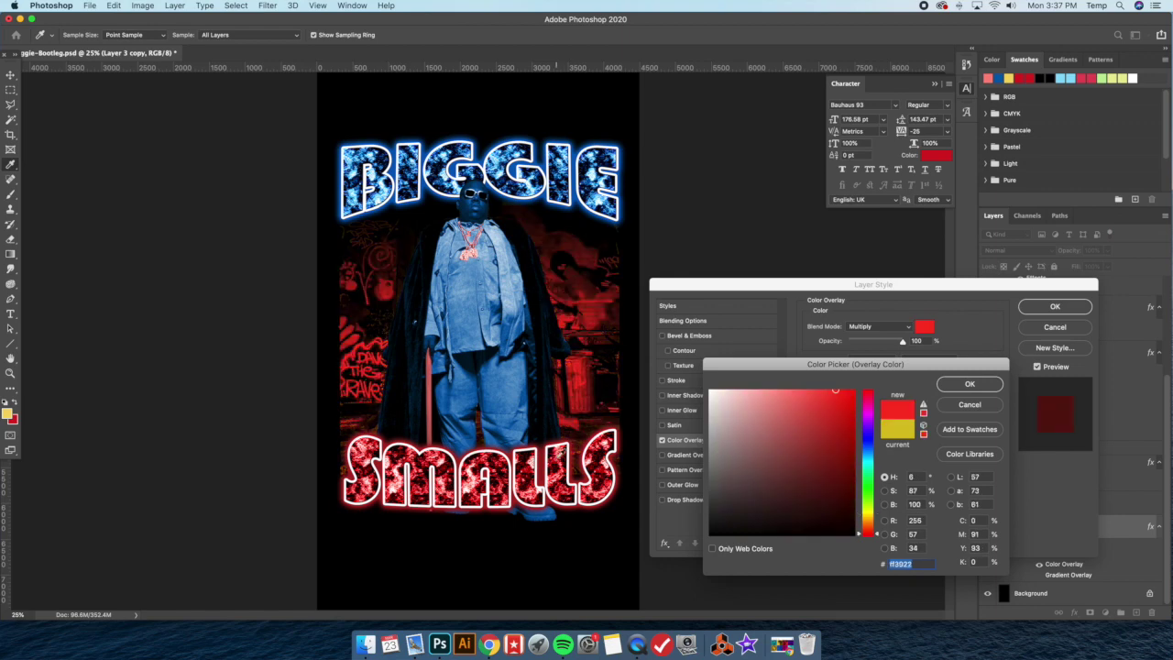
pyautogui.write('ffaba1')
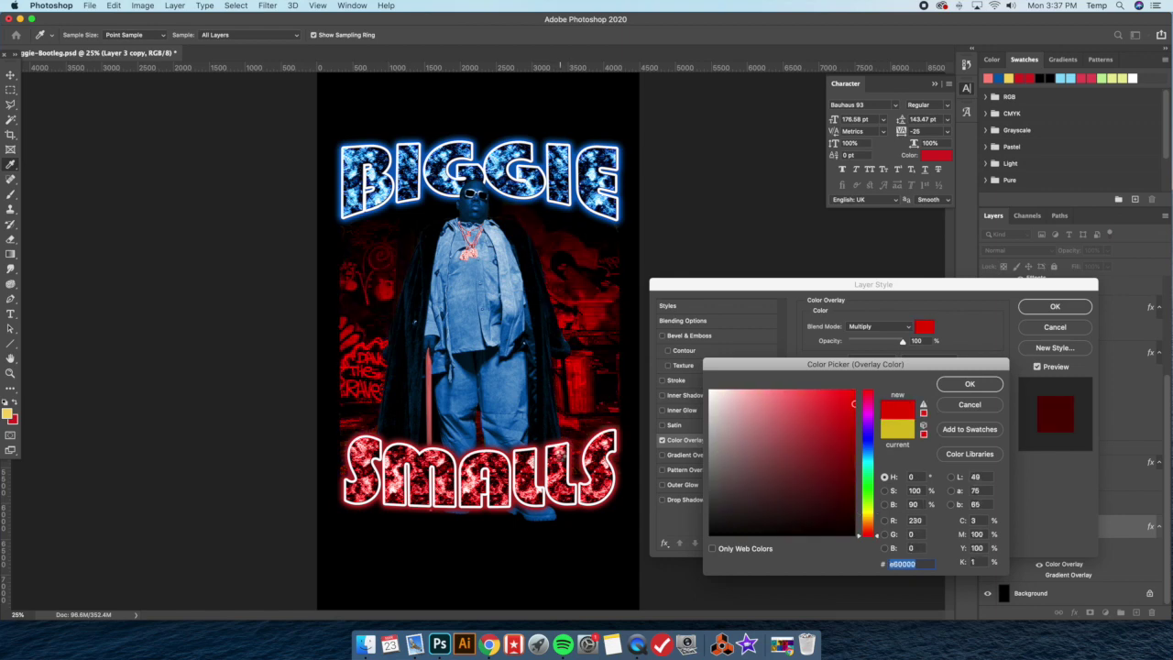
pyautogui.click(560, 464)
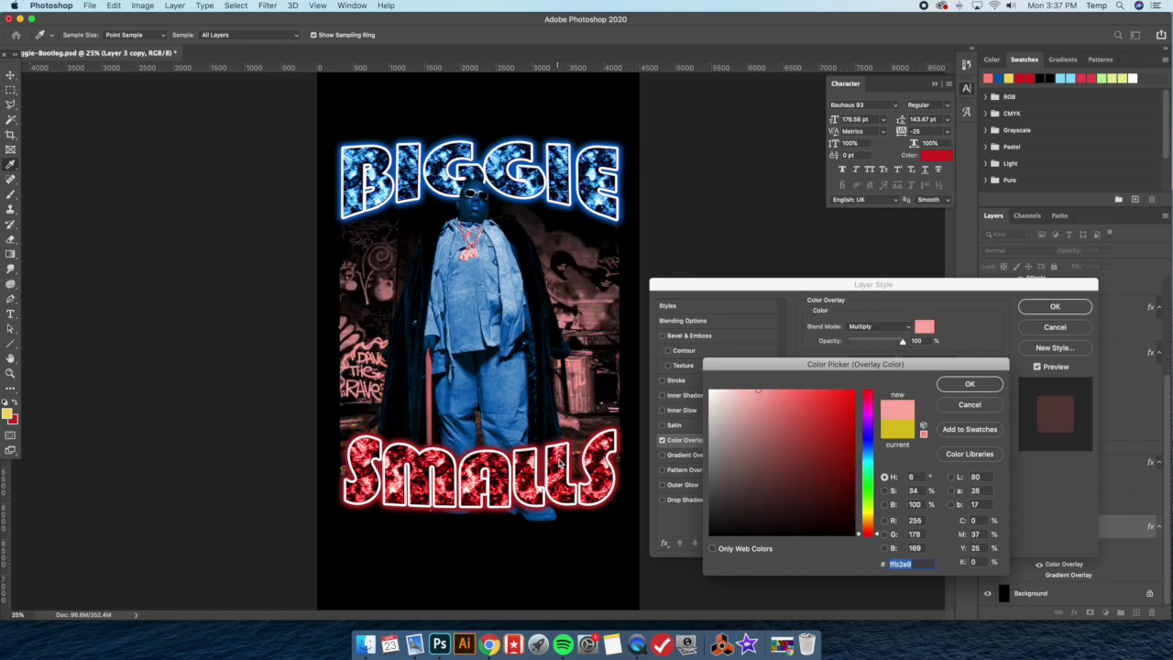
pyautogui.write('ff0000')
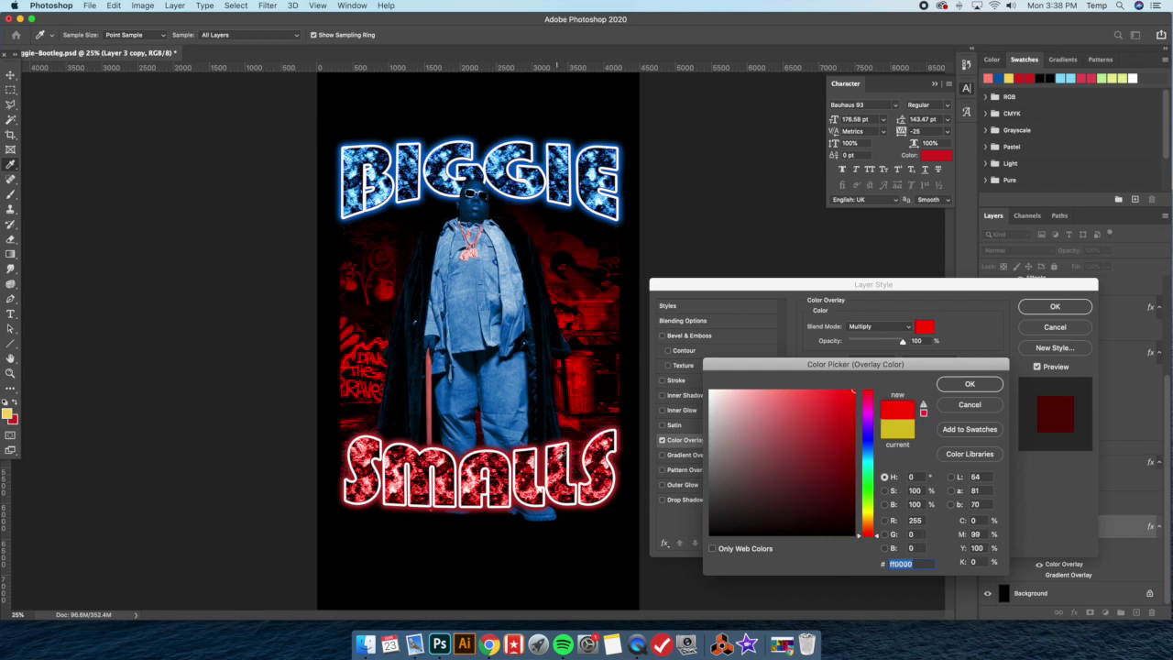
pyautogui.click(969, 384)
pyautogui.click(1054, 307)
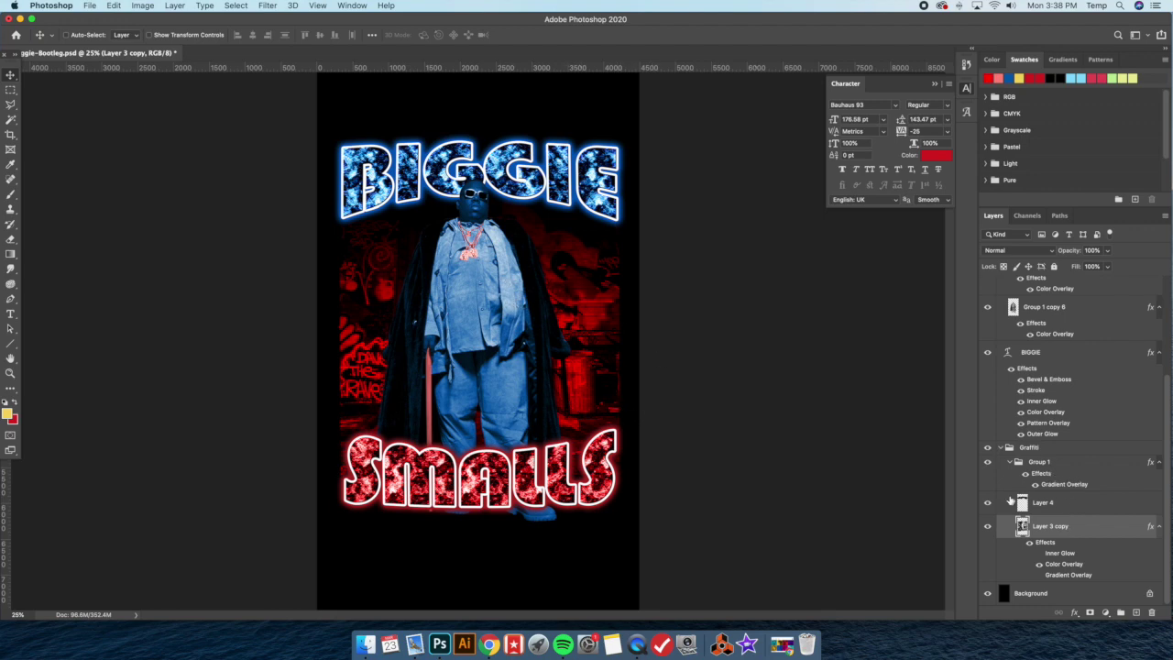
# Apply the chrome style, the last one in the Fuller-BootlegTextStyles set, to the BIGGIE text layer.
pyautogui.scroll(5, 1079, 472)
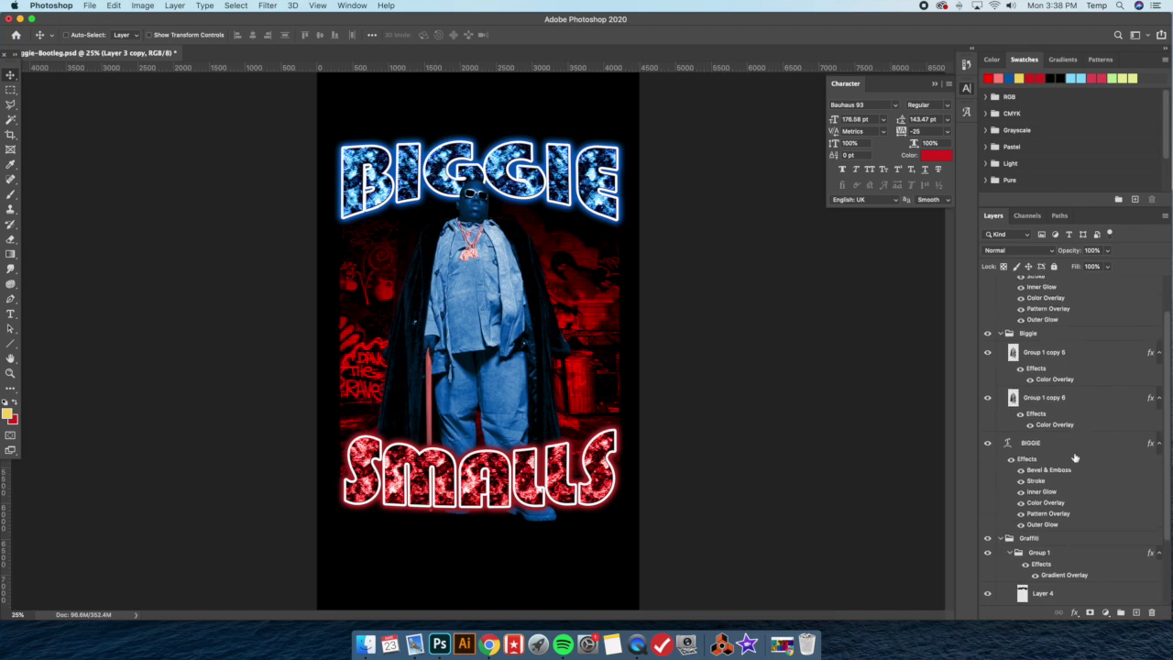
pyautogui.click(1075, 449)
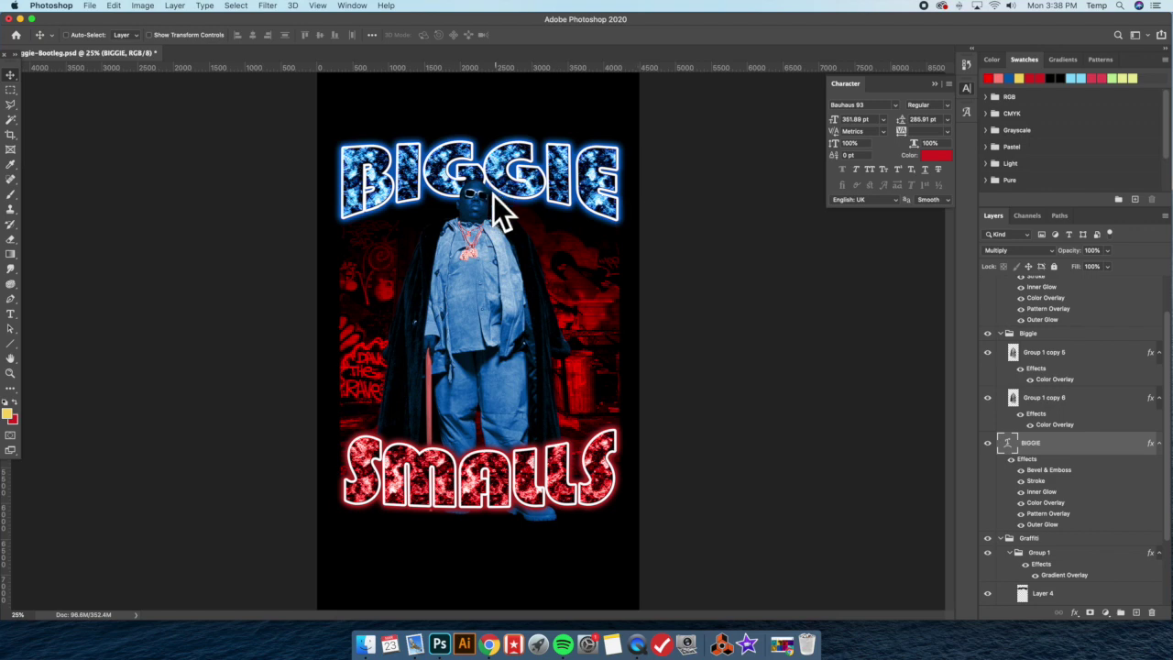
pyautogui.scroll(2, 1076, 446)
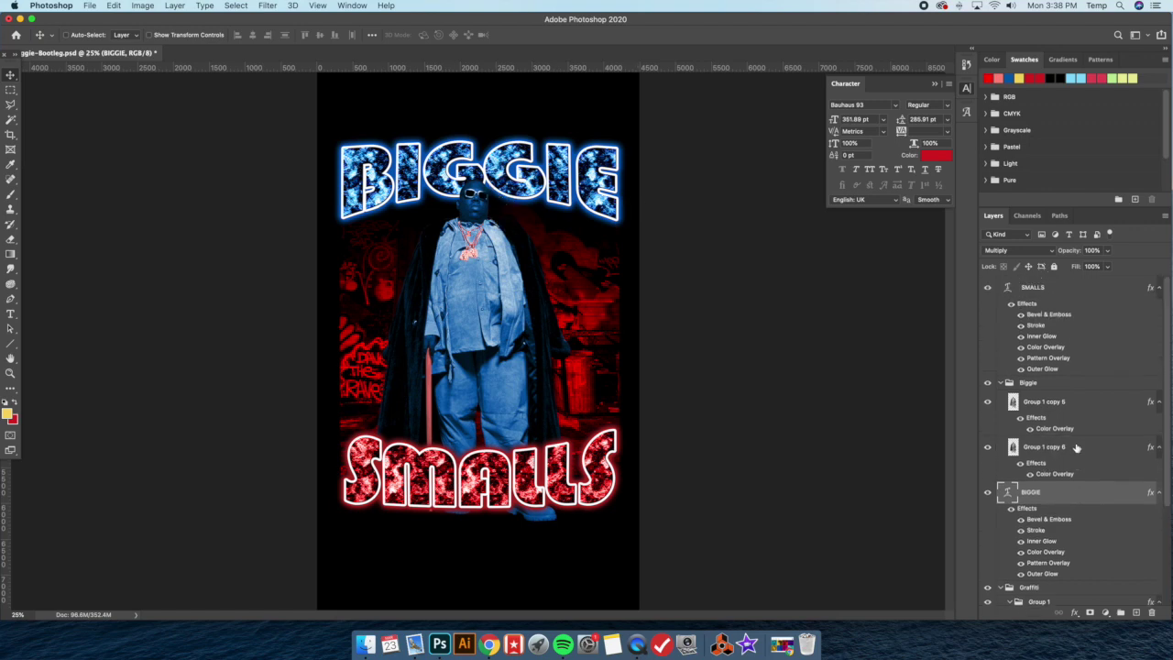
pyautogui.doubleClick(1069, 495)
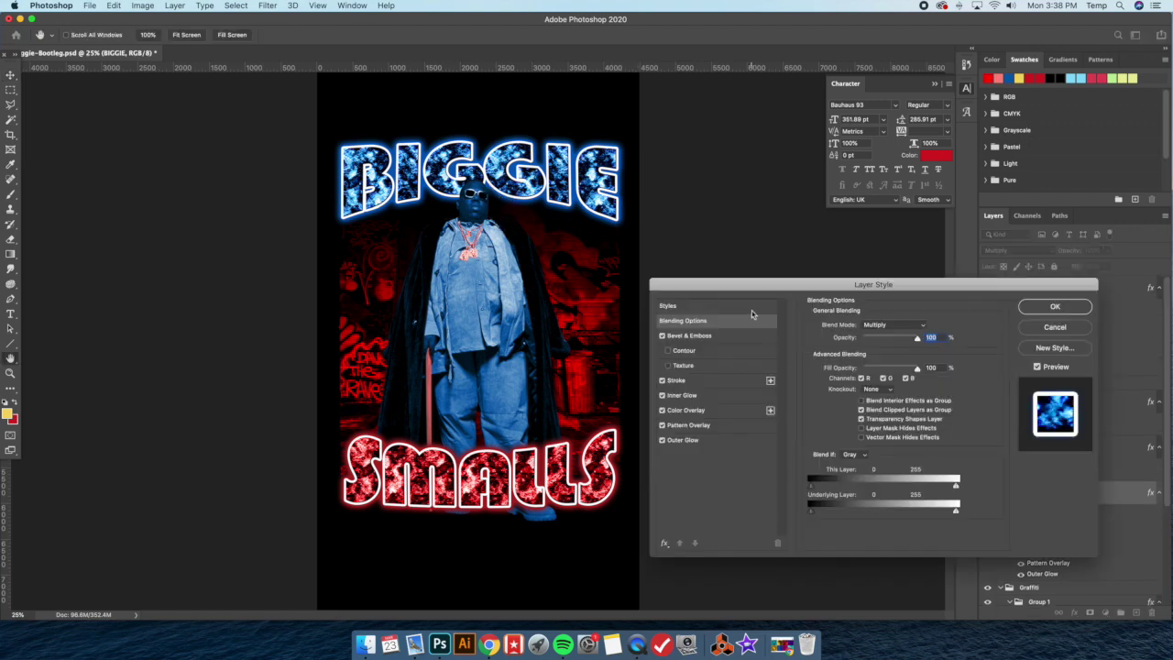
pyautogui.click(751, 306)
pyautogui.click(810, 329)
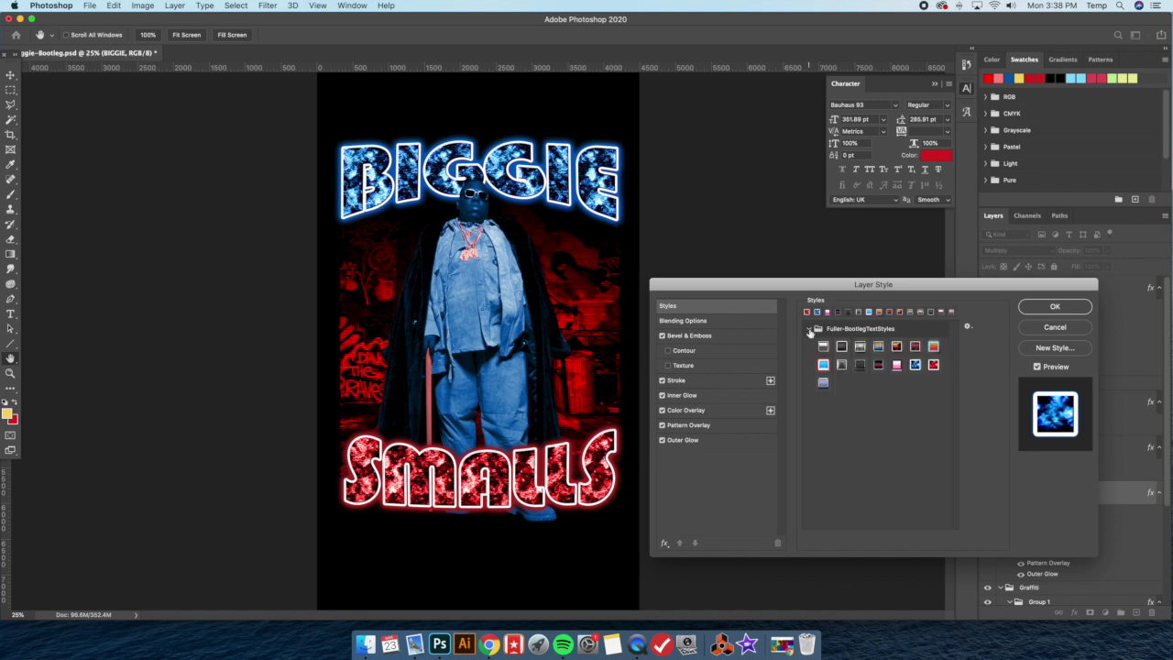
pyautogui.click(823, 382)
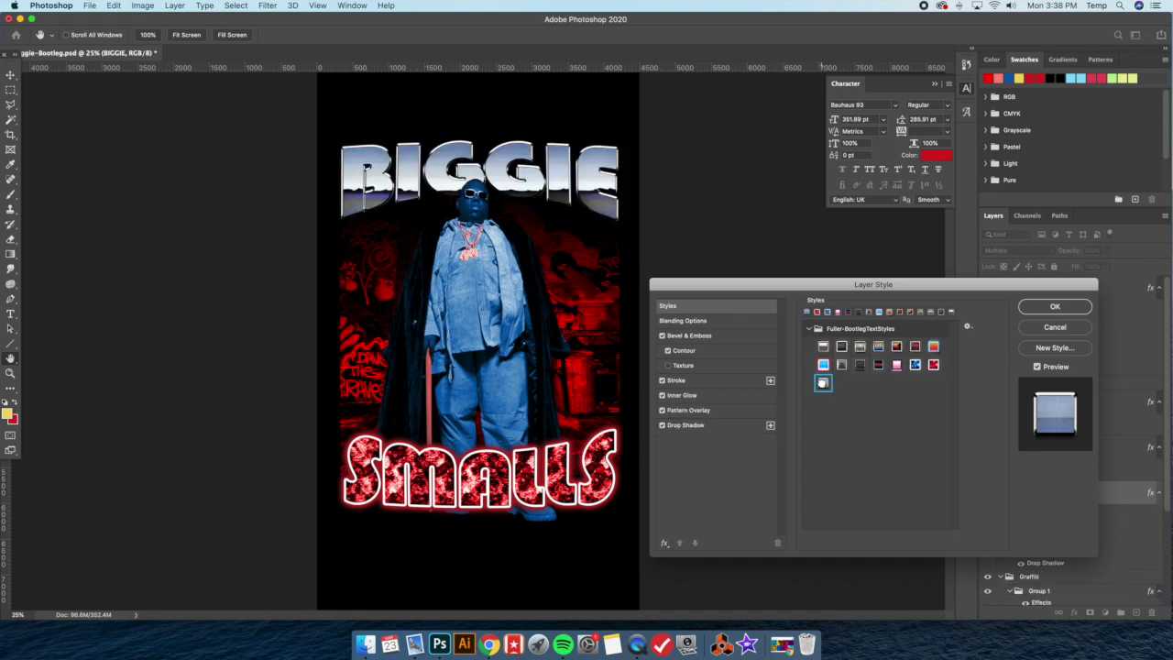
# Reposition the chrome Pattern Overlay on BIGGIE so its yellow glow sits around the middle letters.
pyautogui.click(706, 411)
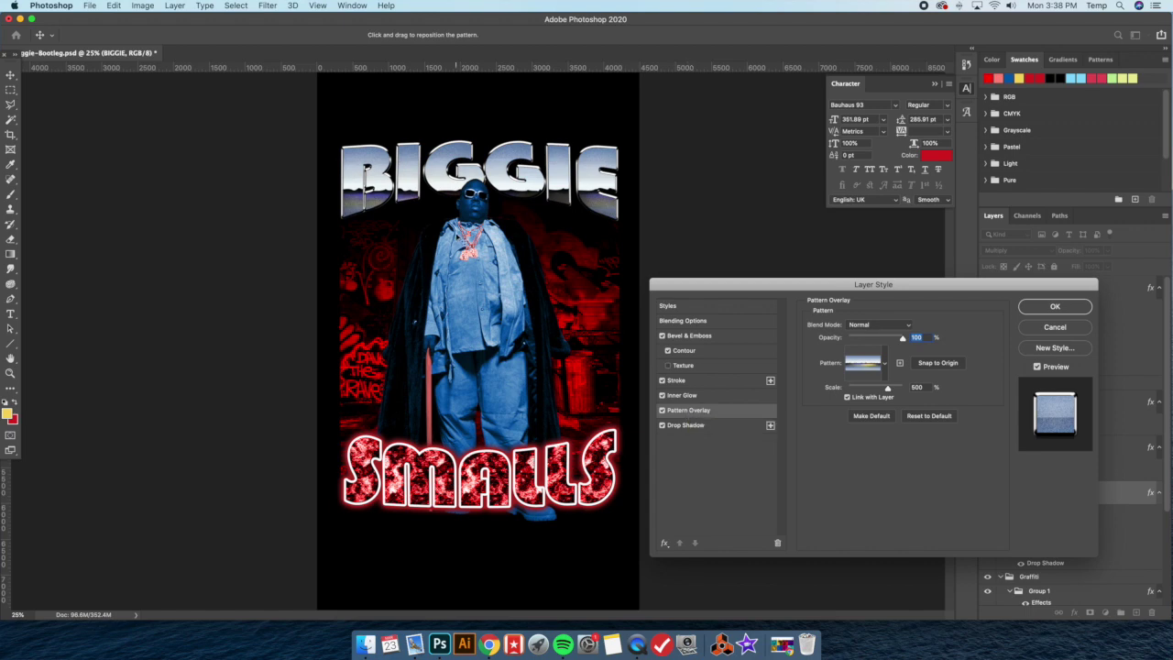
pyautogui.moveTo(386, 198); pyautogui.dragTo(481, 177)
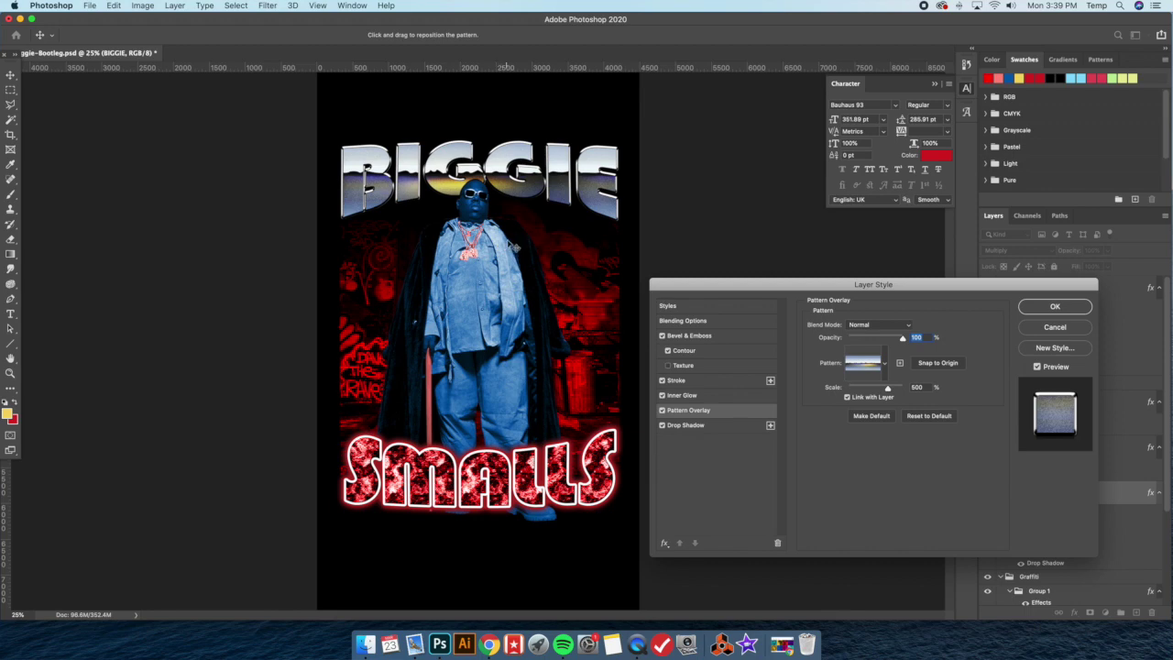
pyautogui.moveTo(469, 184); pyautogui.dragTo(474, 183)
pyautogui.press('Return')
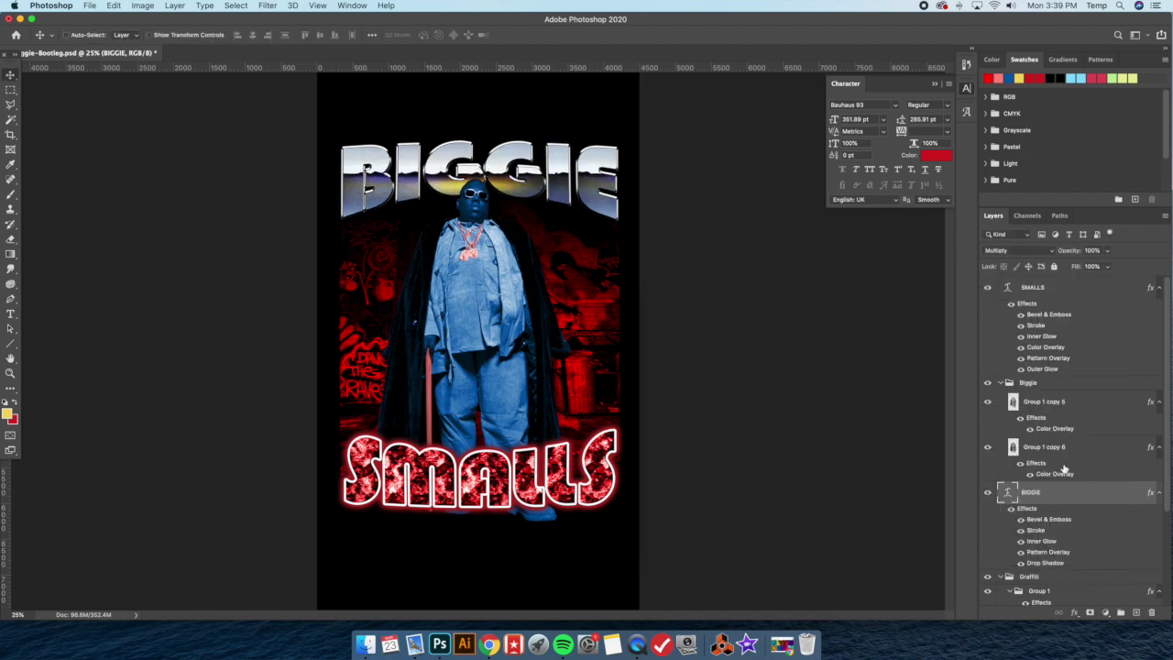
# Apply the same chrome Fuller-BootlegTextStyles style to the SMALLS text layer and shift its Pattern Overlay to centre the yellow glow.
pyautogui.doubleClick(1067, 291)
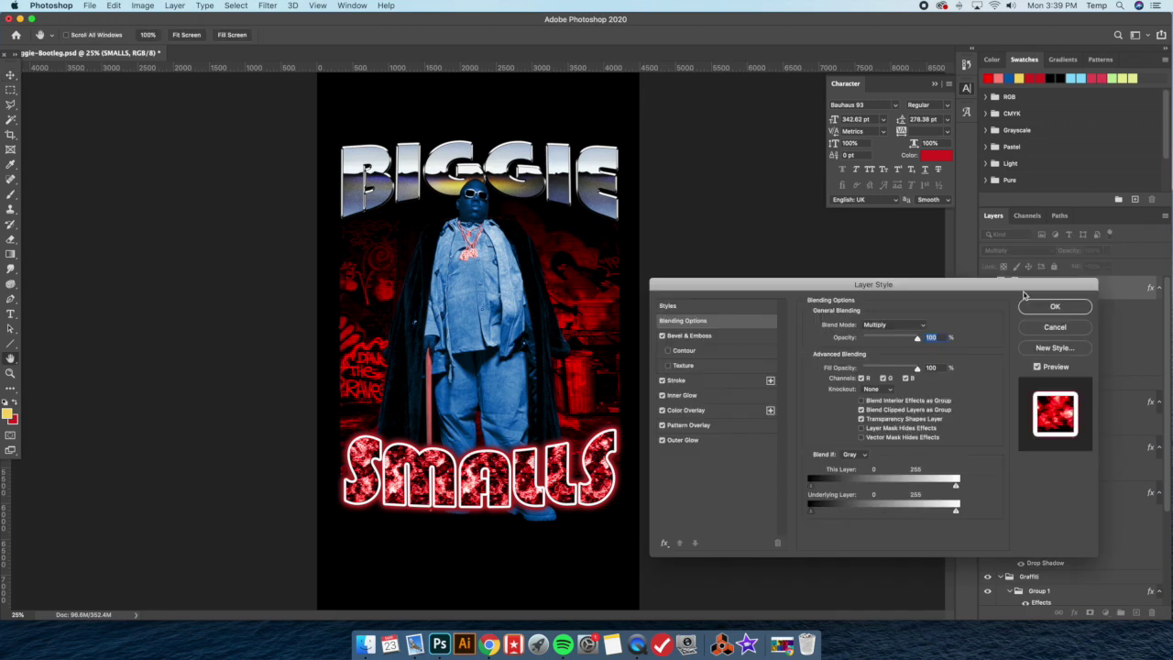
pyautogui.click(678, 305)
pyautogui.click(808, 328)
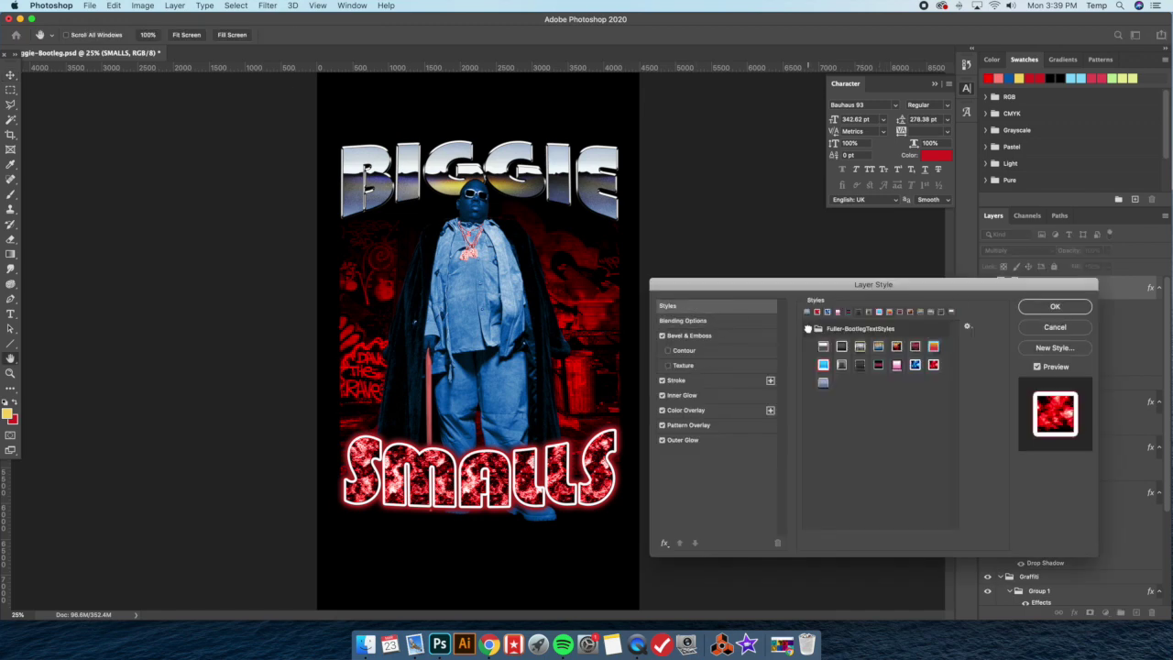
pyautogui.click(823, 381)
pyautogui.click(718, 411)
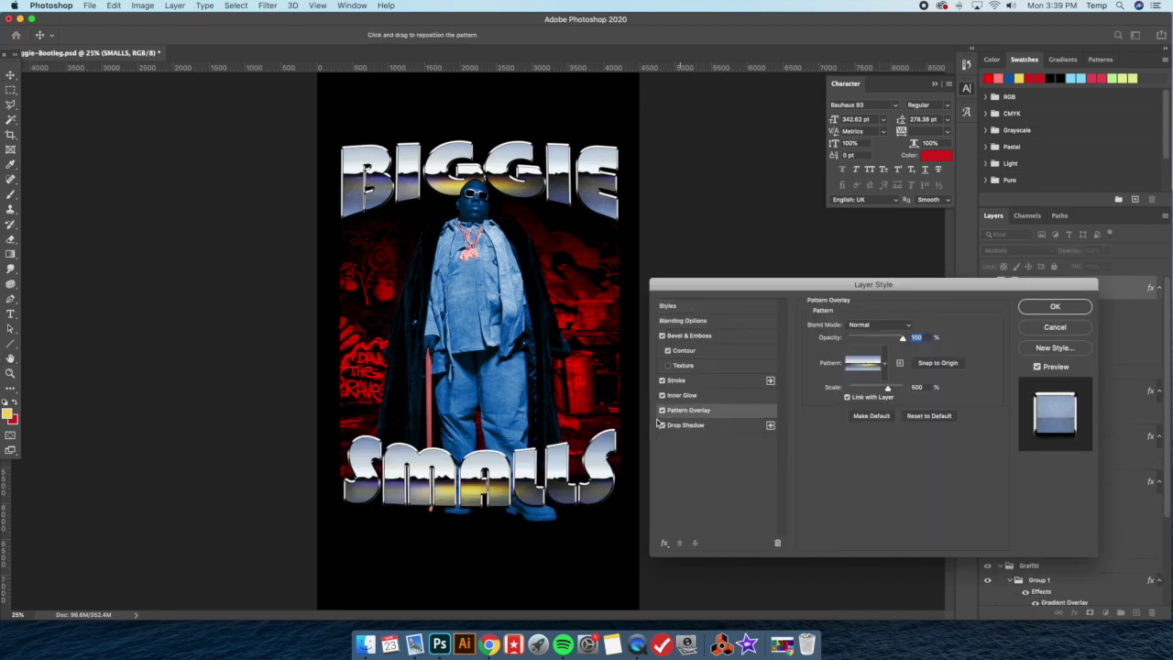
pyautogui.moveTo(495, 480); pyautogui.dragTo(472, 481)
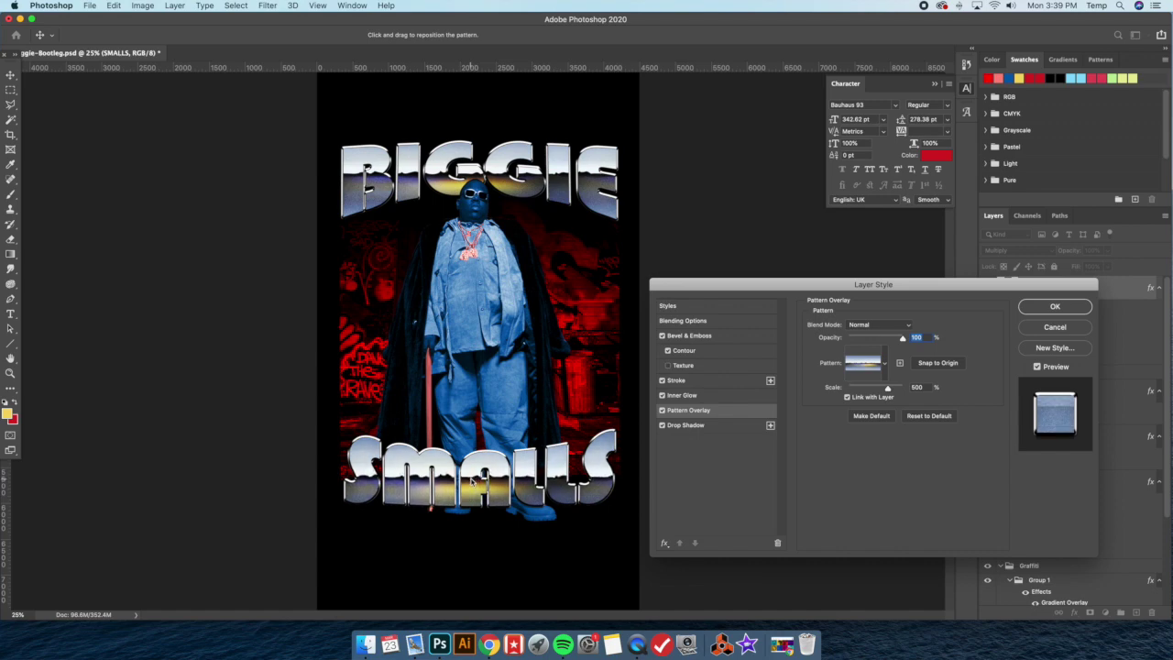
pyautogui.click(1055, 307)
# Change the Color Overlay of Layer 3 copy to the pale blue-grey #bcc9d8 sampled from the chrome SMALLS lettering.
pyautogui.doubleClick(1073, 533)
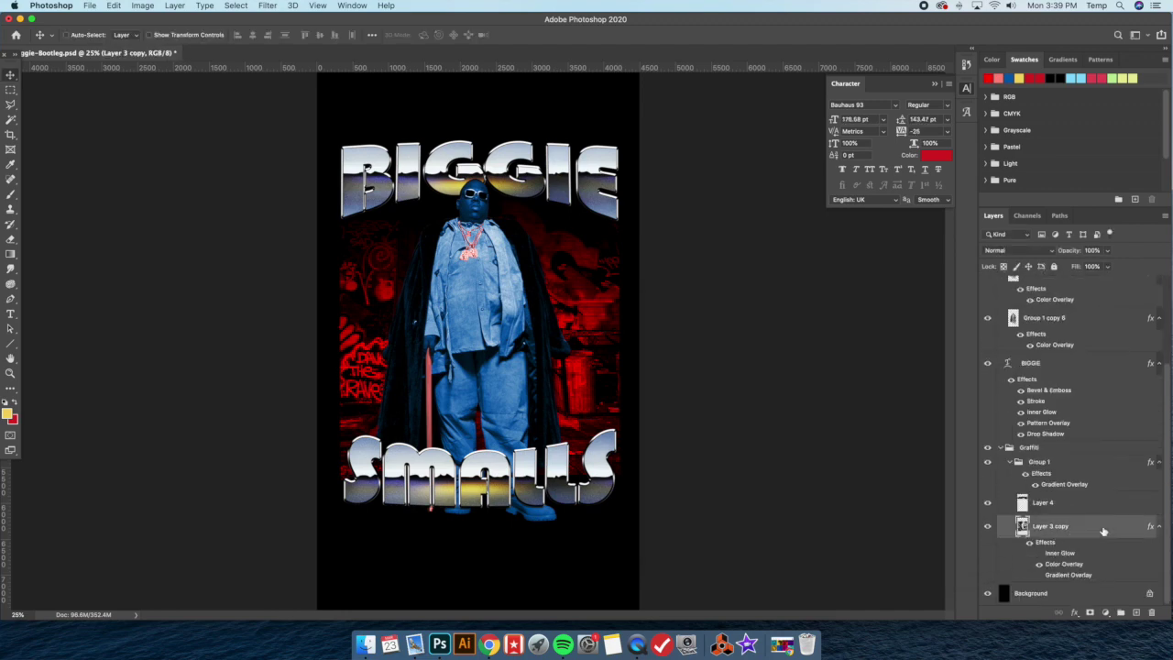
pyautogui.click(706, 449)
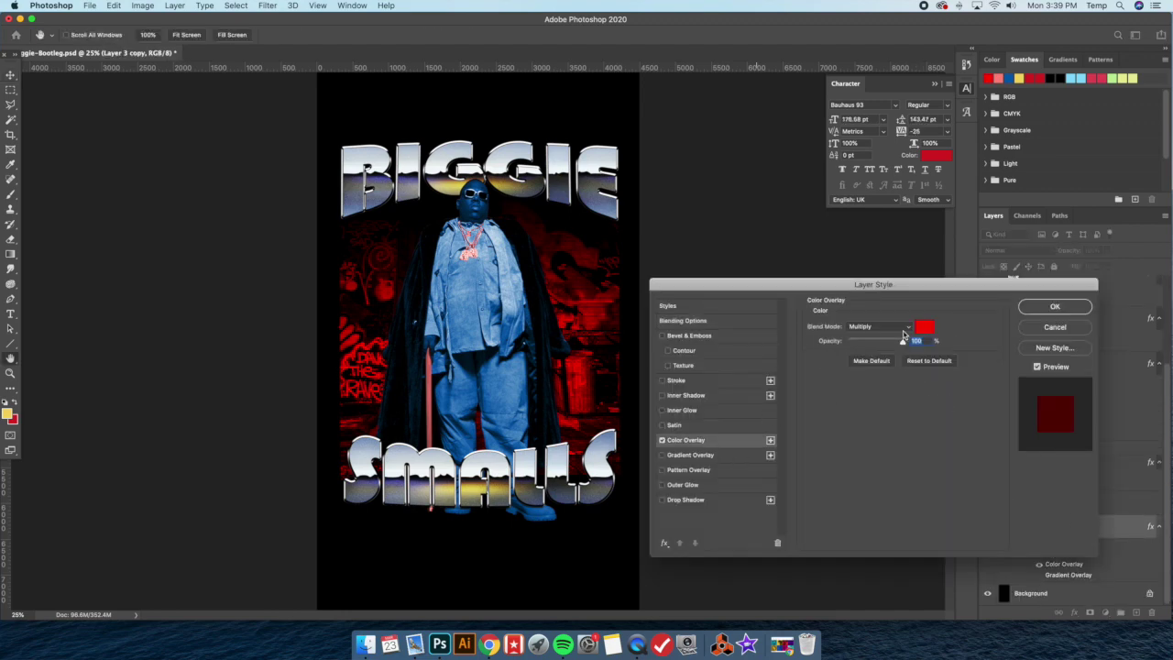
pyautogui.click(920, 326)
pyautogui.click(400, 458)
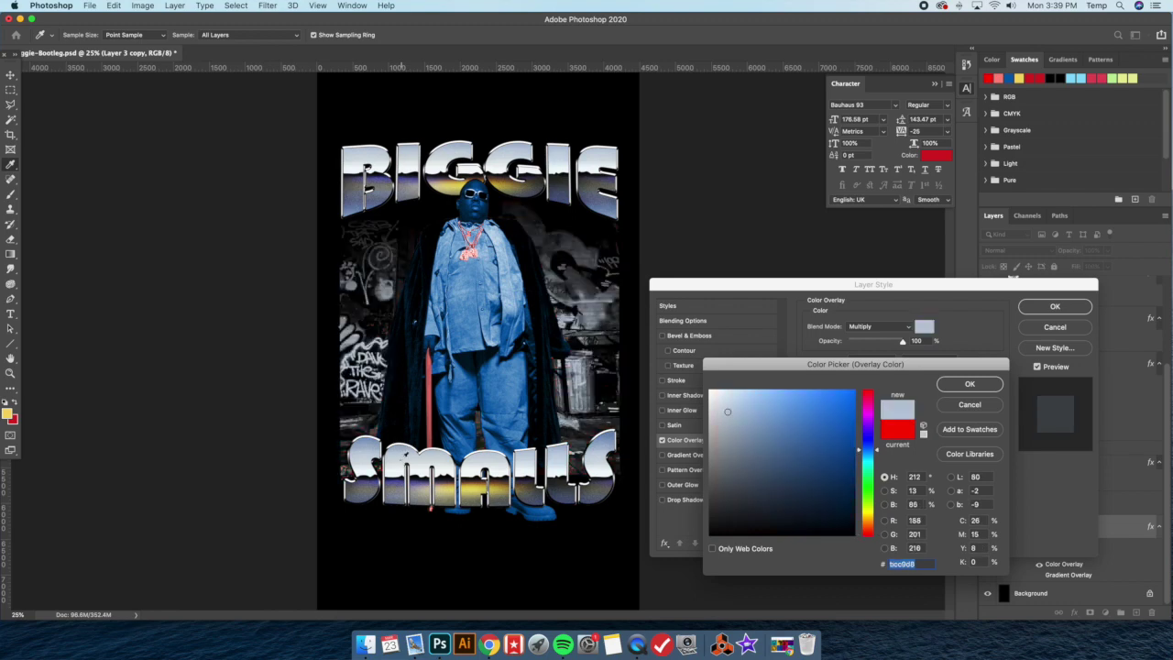
pyautogui.click(969, 383)
pyautogui.click(1052, 308)
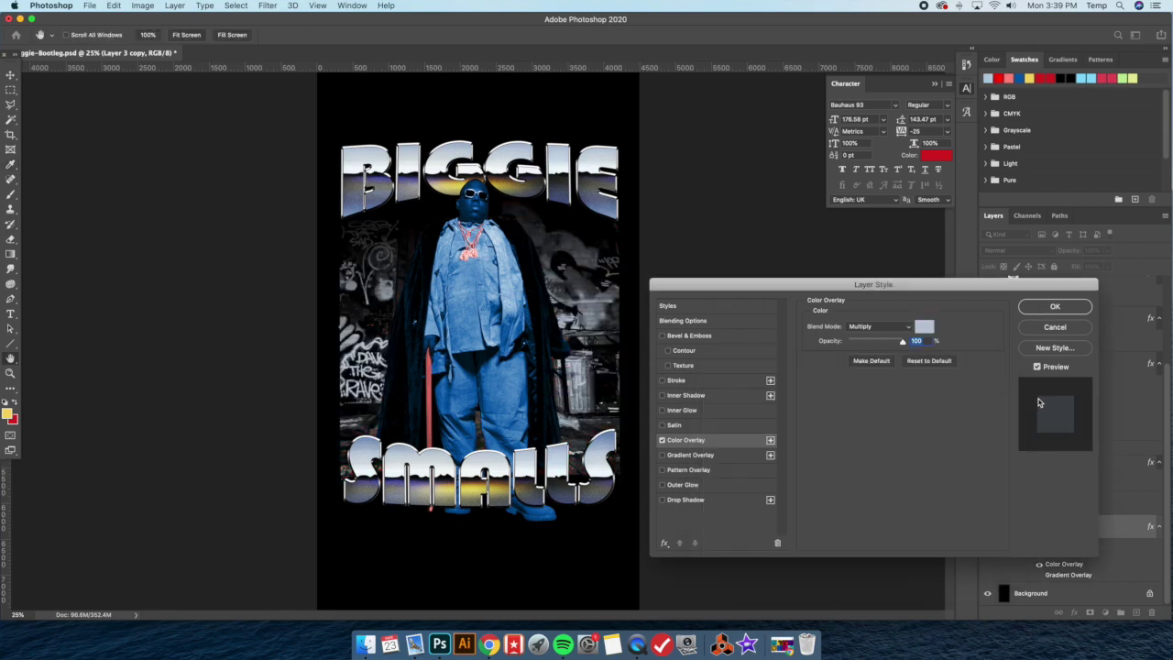
# Change the Color Overlay of Group 1 copy 5 to the grey-blue #959caa sampled from the chrome SMALLS lettering.
pyautogui.doubleClick(1089, 404)
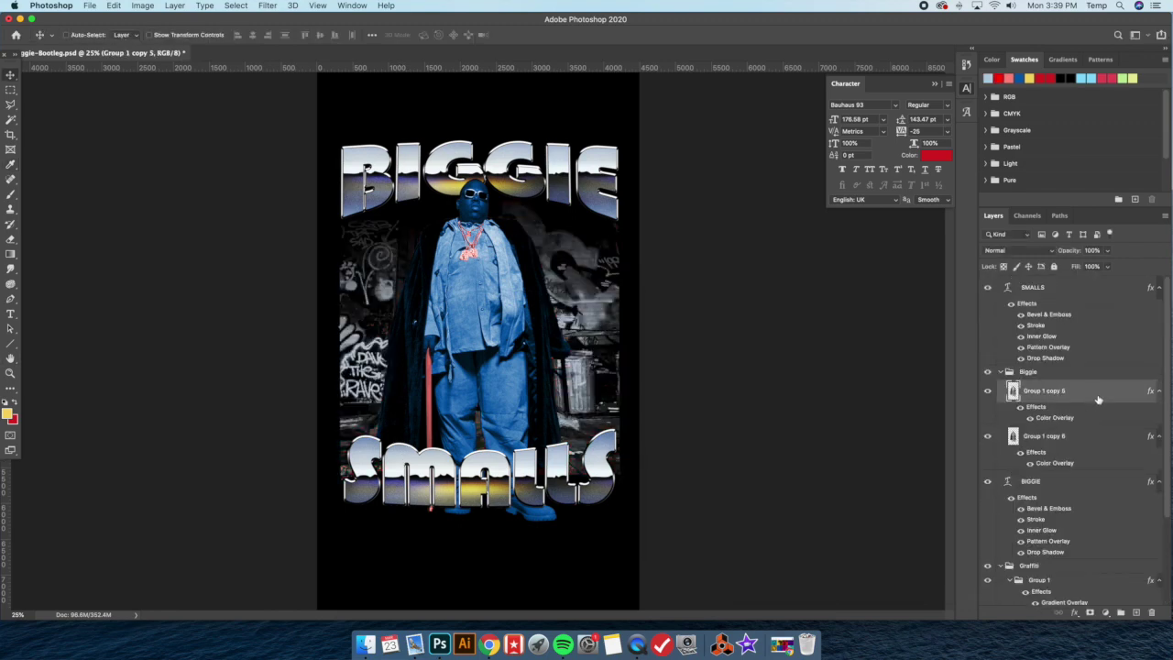
pyautogui.click(723, 441)
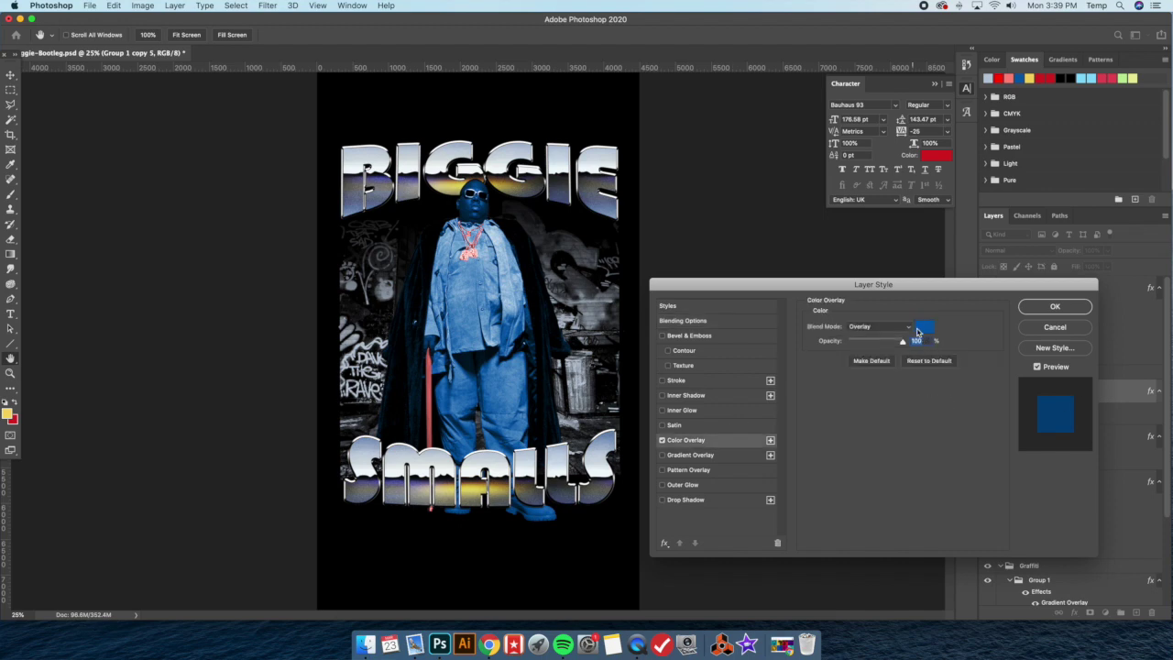
pyautogui.click(924, 327)
pyautogui.moveTo(397, 468); pyautogui.dragTo(399, 498)
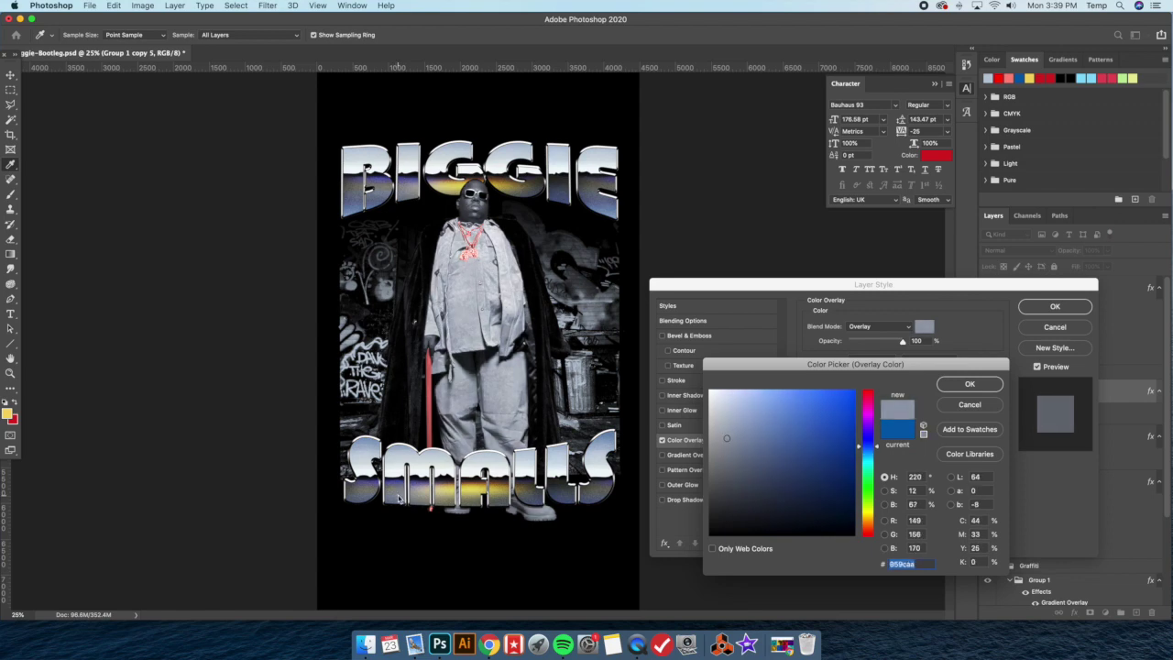
pyautogui.click(991, 383)
pyautogui.click(1050, 310)
# Change the Color Overlay of Group 1 copy 6 to the yellow #dbc841 sampled from the glow in the SMALLS lettering.
pyautogui.doubleClick(1089, 445)
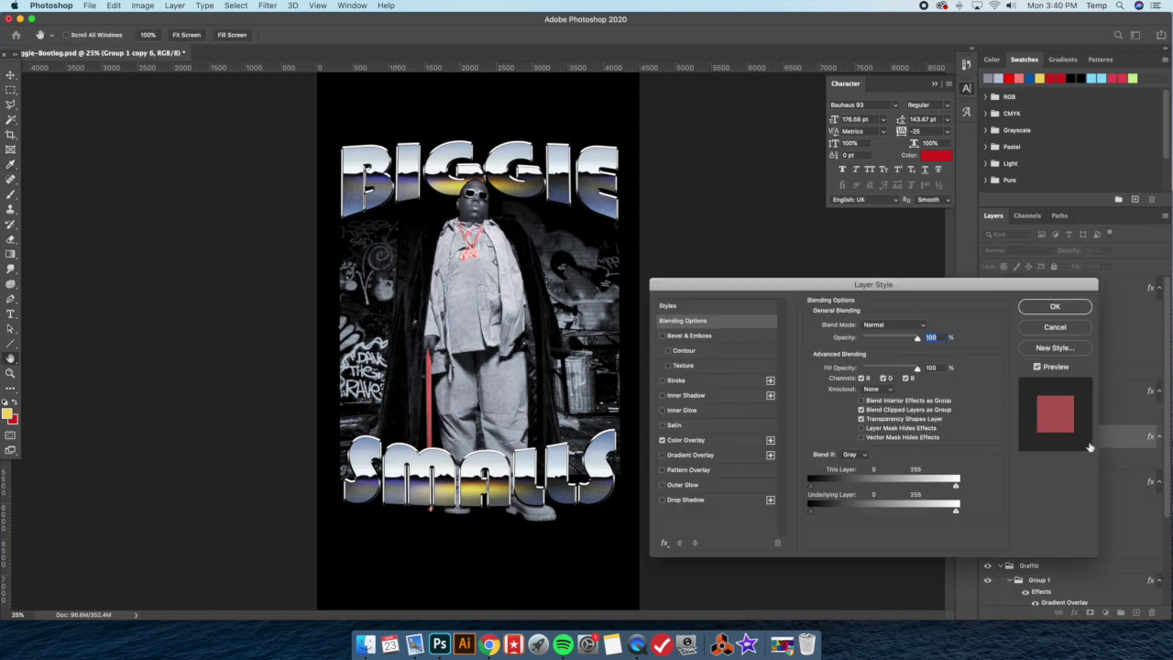
pyautogui.click(712, 440)
pyautogui.click(923, 326)
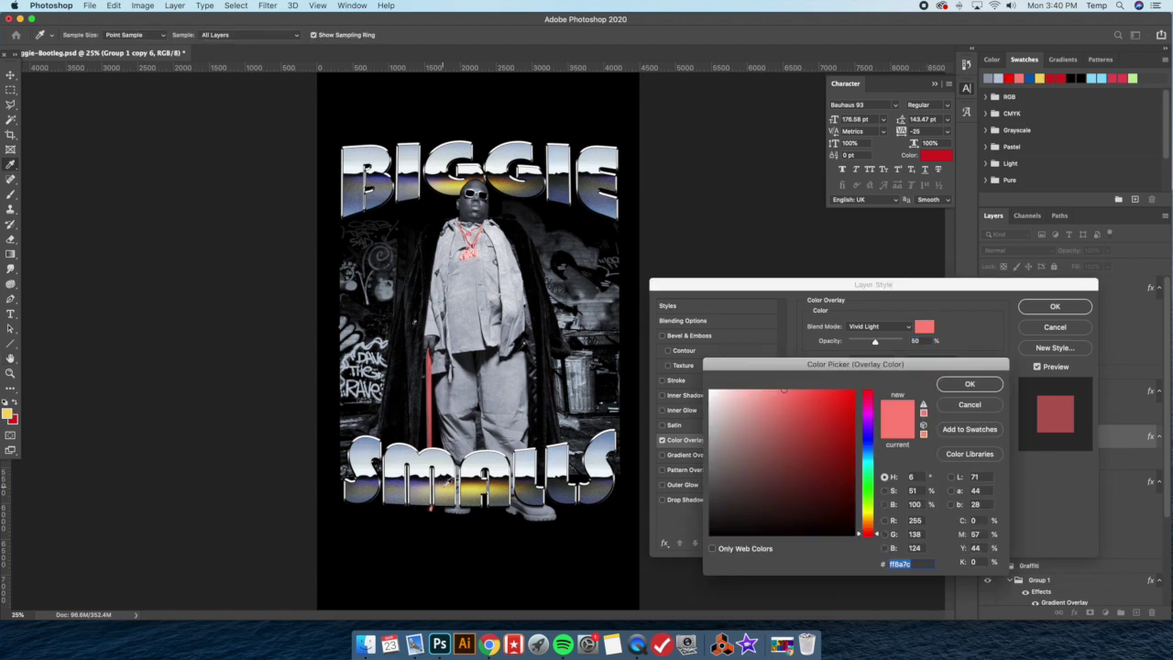
pyautogui.click(449, 493)
pyautogui.click(476, 490)
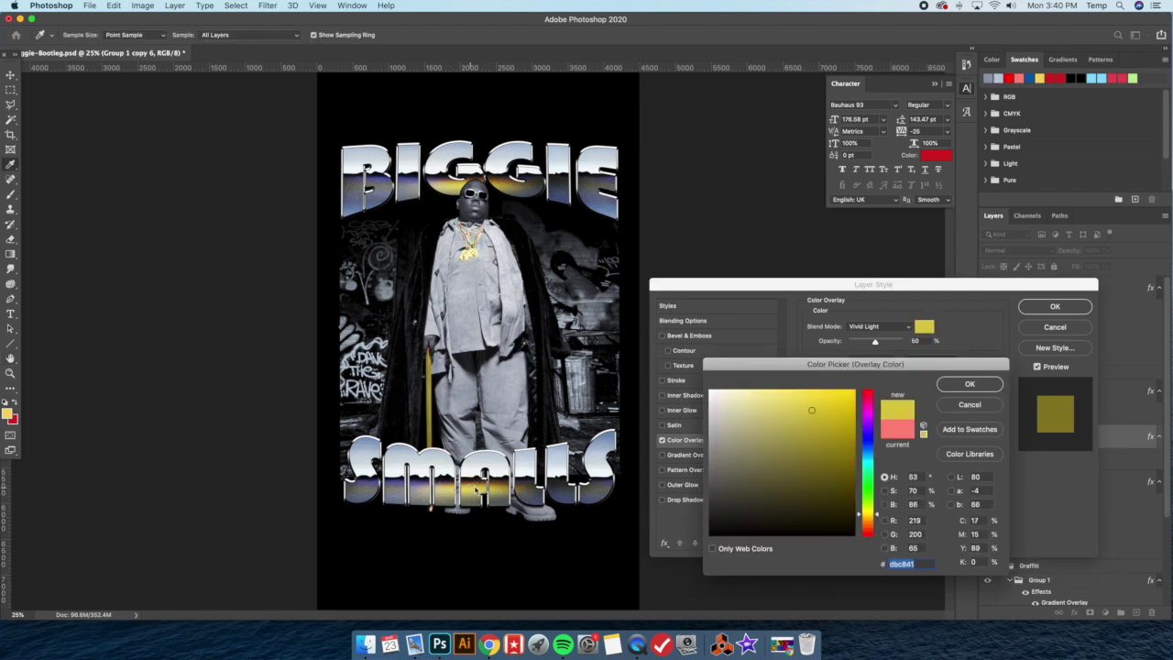
pyautogui.click(944, 385)
pyautogui.click(1049, 307)
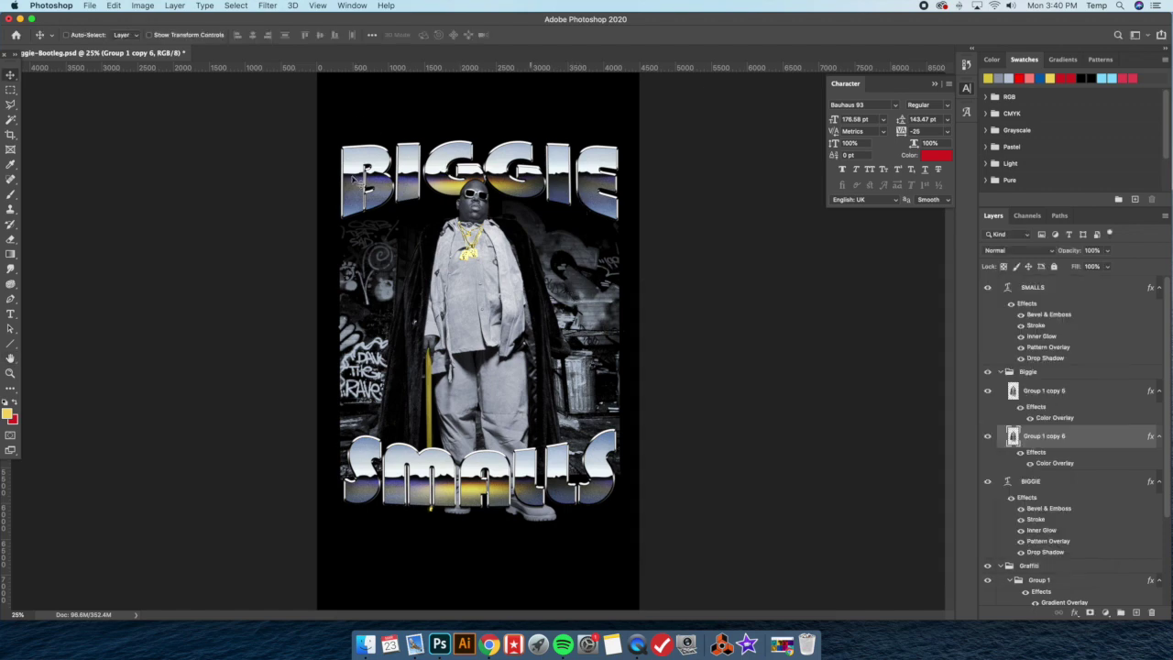
# Examine the chrome BIGGIE lettering and the recoloured figure up close.
pyautogui.press('super+plus')
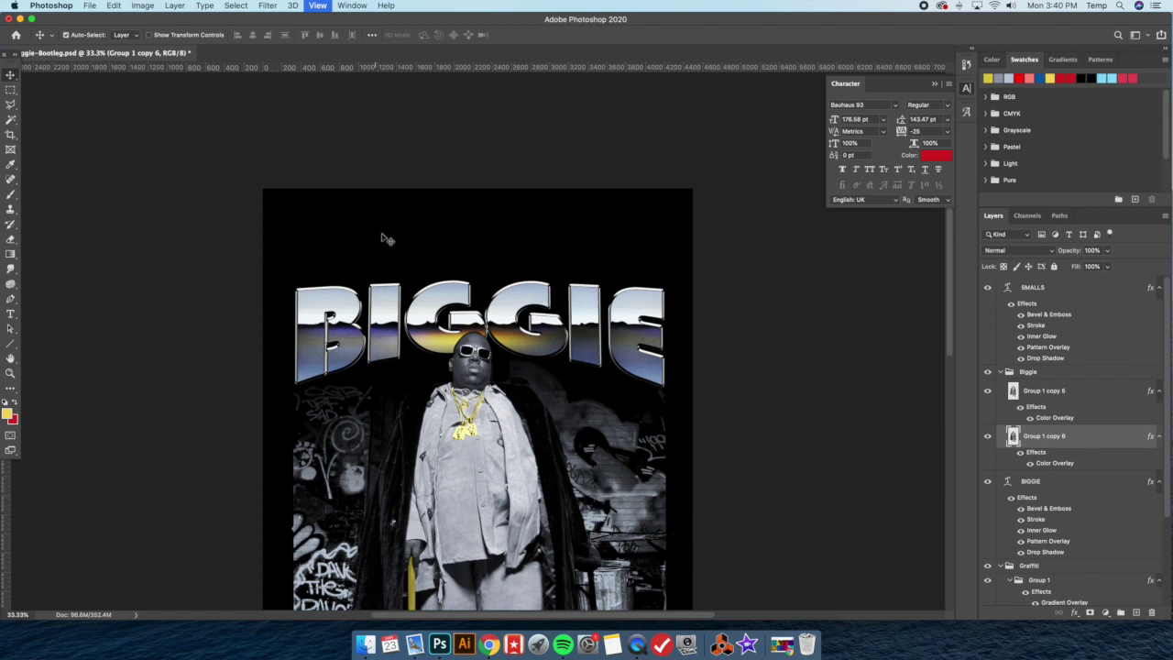
pyautogui.press('super+plus')
pyautogui.press('super+plus')
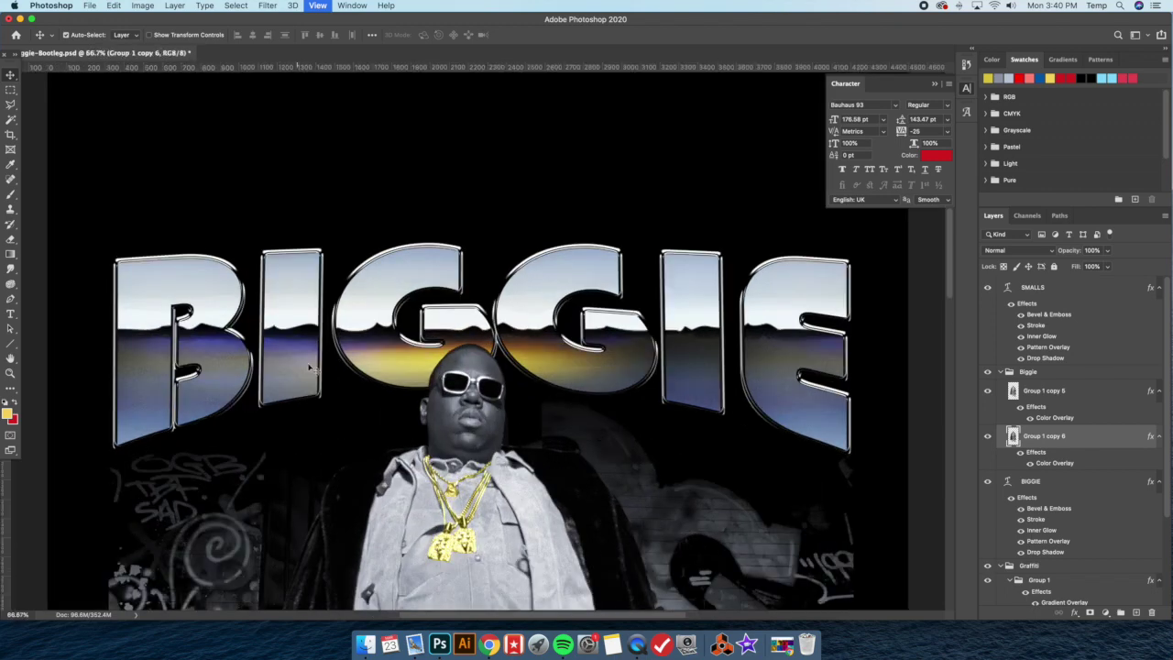
pyautogui.press('super+minus')
pyautogui.press('super+minus')
pyautogui.press('super+minus')
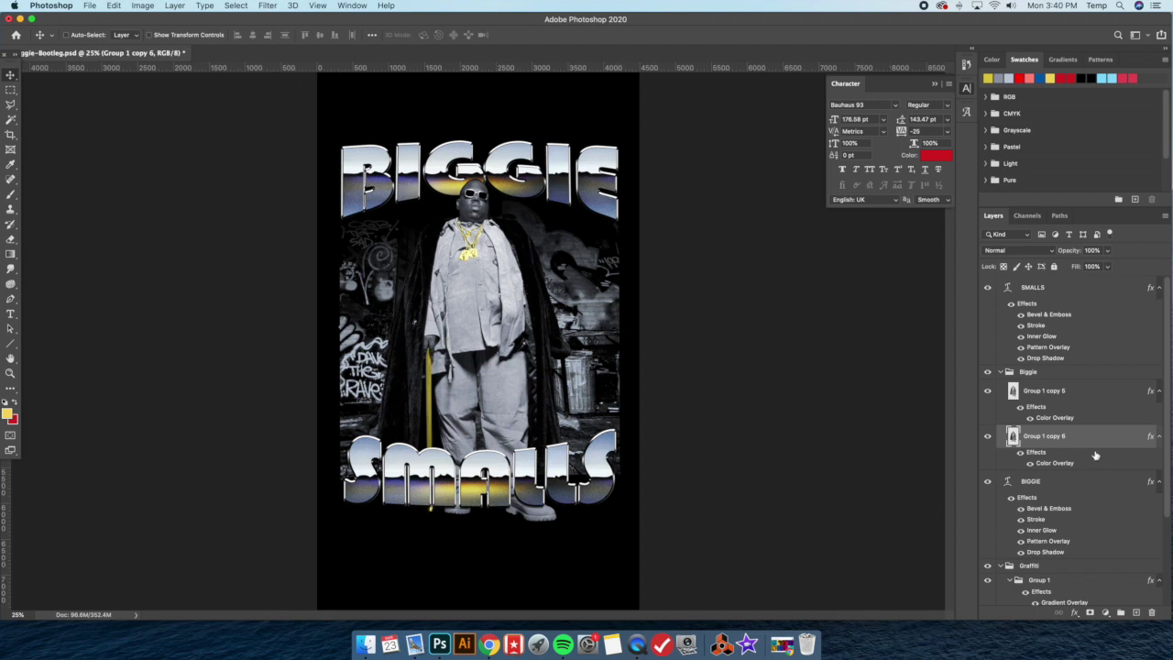
# Open the Fuller-BootlegTextStyles set in the layer style settings of the BIGGIE text layer.
pyautogui.doubleClick(1078, 495)
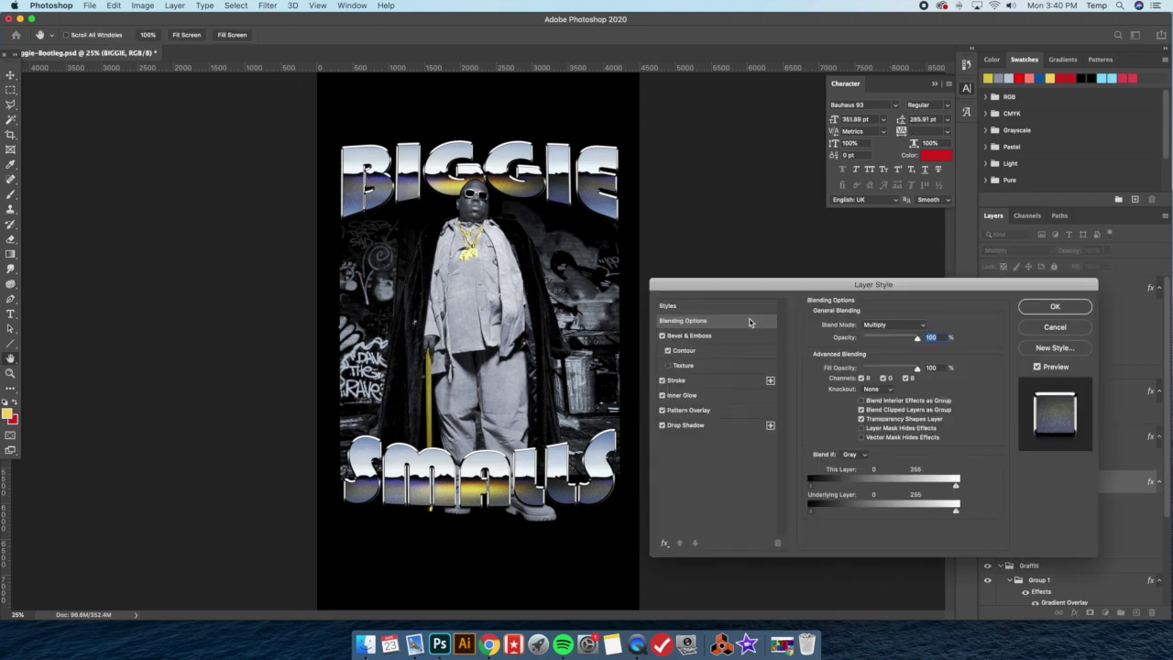
pyautogui.click(746, 313)
pyautogui.click(809, 329)
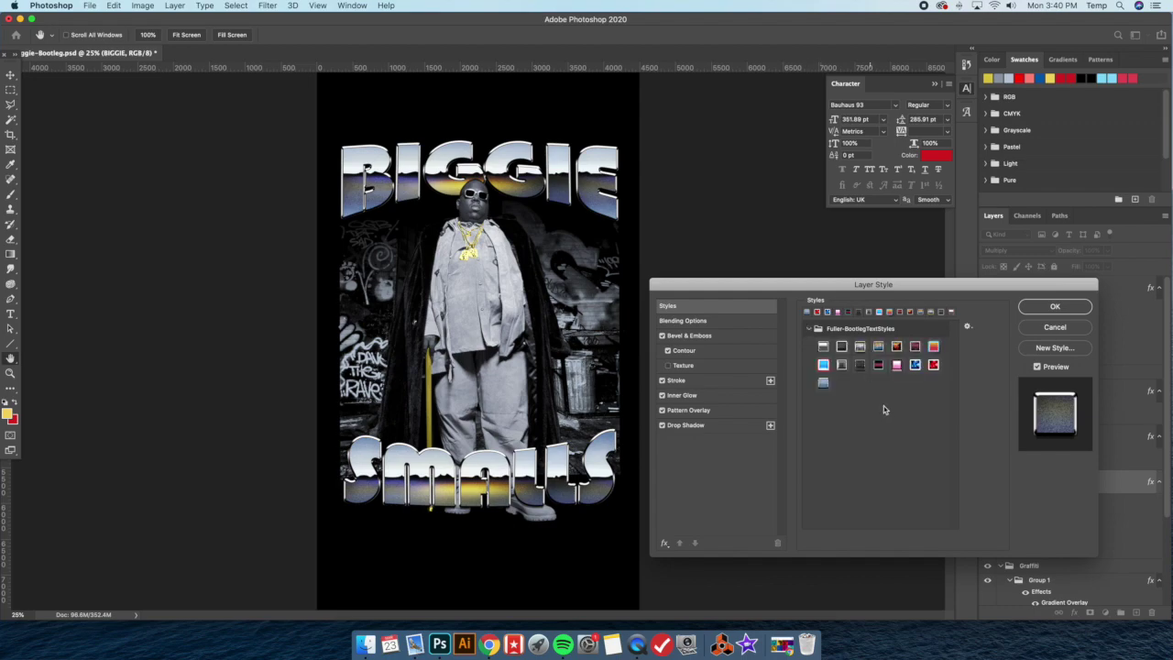